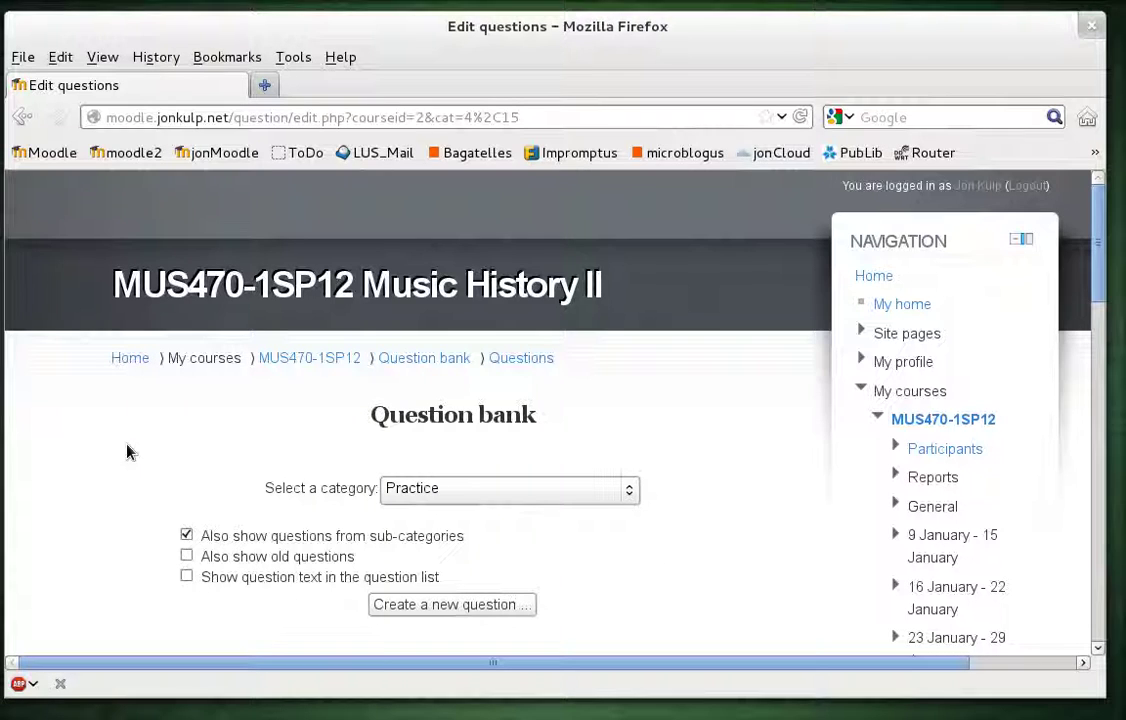
# Switch to the gift_multimedia_demo.txt file in Geany and highlight the title of the embedded audio question
pyautogui.hotkey('alt', 'Tab')
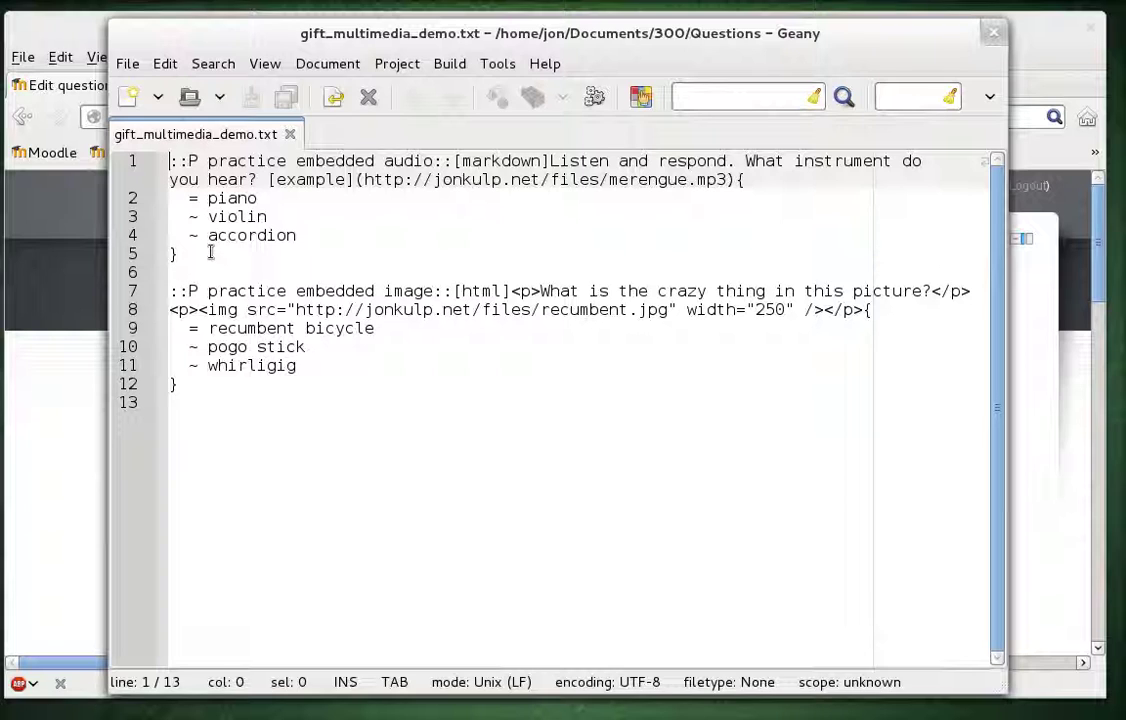
pyautogui.hotkey('shift', 'Right')
pyautogui.hotkey('shift', 'Right')
pyautogui.hotkey('shift', 'Right')
pyautogui.hotkey('ctrl', 'shift', 'Right')
pyautogui.hotkey('ctrl', 'shift', 'Right')
pyautogui.hotkey('ctrl', 'shift', 'Right')
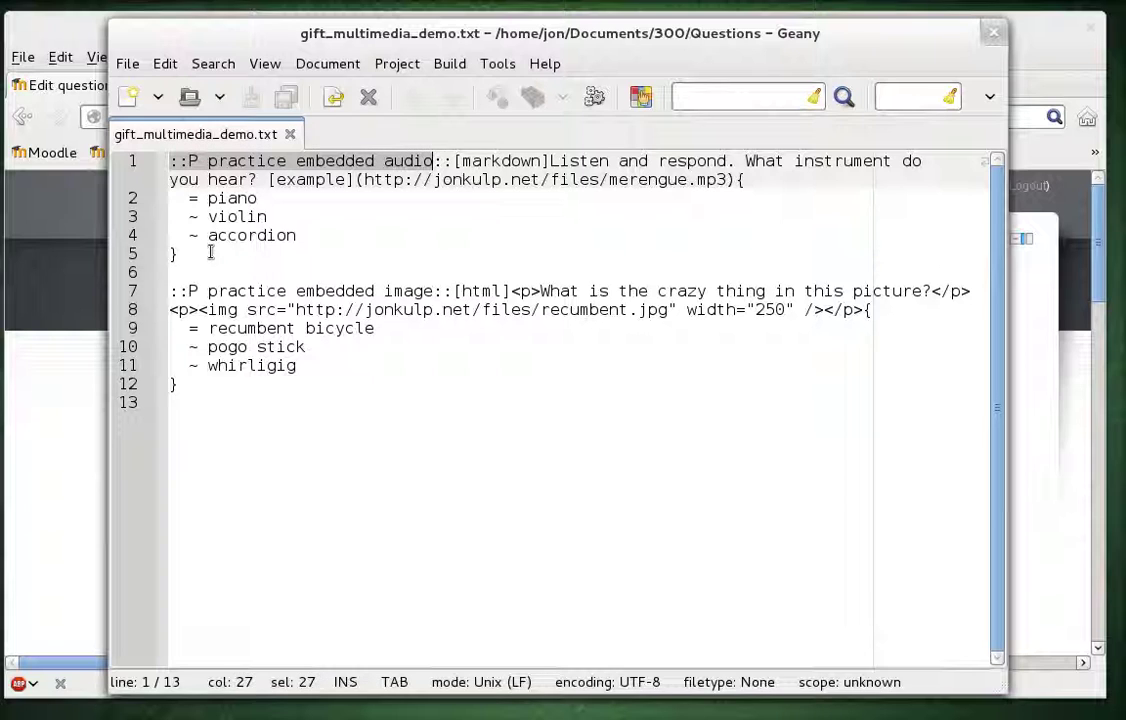
pyautogui.hotkey('ctrl', 'shift', 'Right')
pyautogui.hotkey('ctrl', 'shift', 'Right')
pyautogui.hotkey('ctrl', 'shift', 'Left')
pyautogui.hotkey('shift', 'Left')
pyautogui.press('Right')
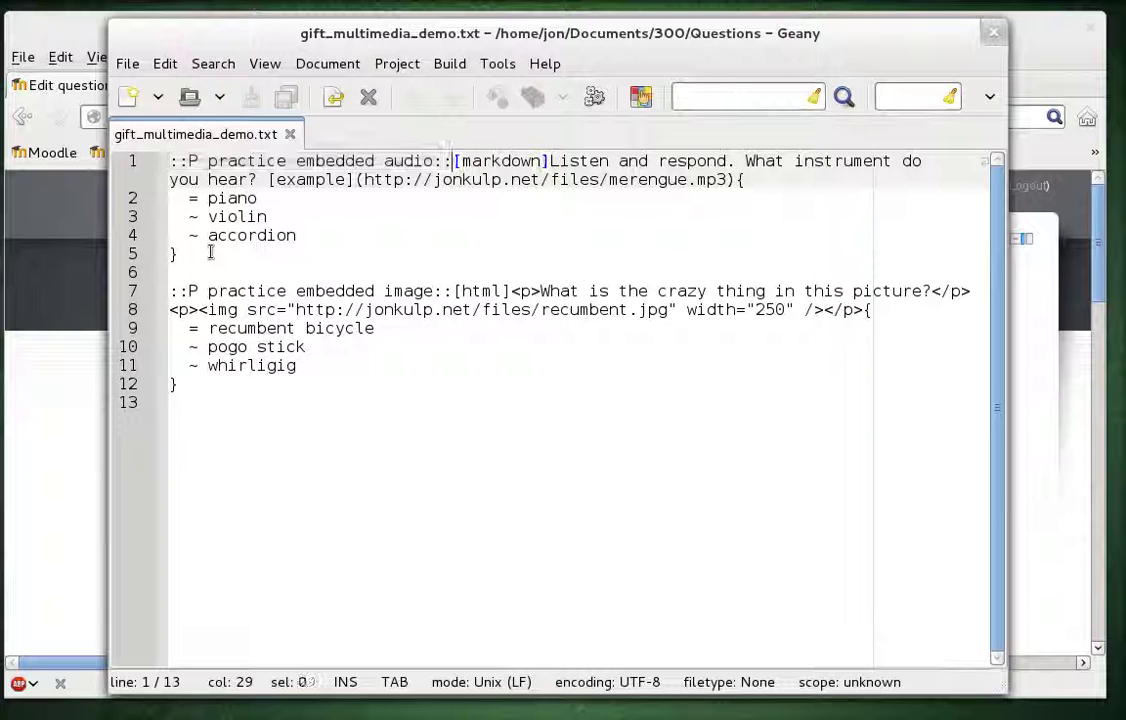
# Highlight the [markdown] format tag after the audio question's title
pyautogui.hotkey('ctrl', 'shift', 'Right')
pyautogui.hotkey('ctrl', 'shift', 'Right')
pyautogui.hotkey('shift', 'Right')
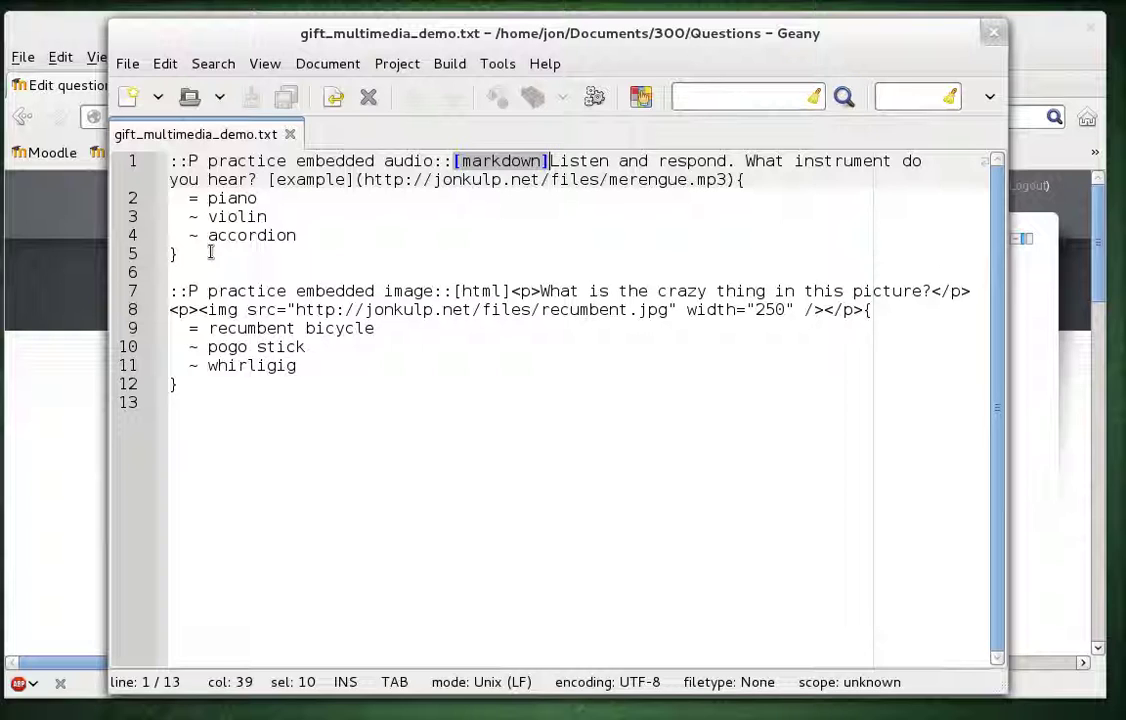
pyautogui.press('Left')
pyautogui.press('Left')
pyautogui.press('Left')
pyautogui.press('Left')
pyautogui.press('Left')
pyautogui.press('Left')
pyautogui.press('Left')
pyautogui.press('Left')
pyautogui.press('Left')
pyautogui.press('Left')
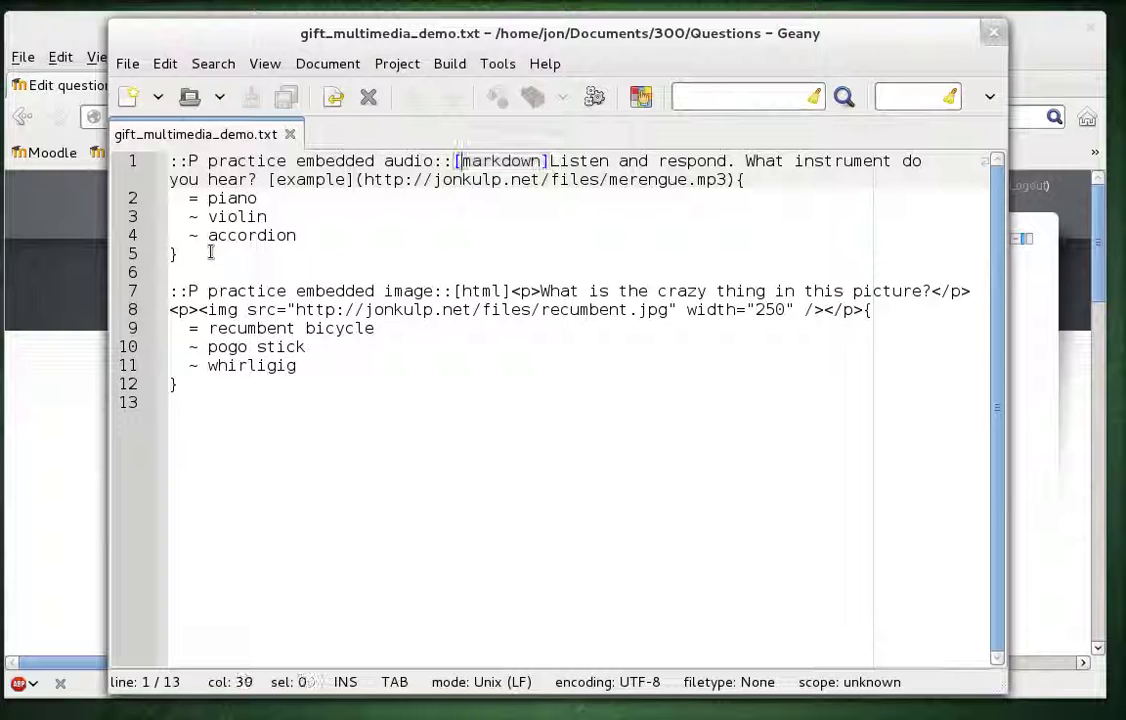
pyautogui.press('Right')
pyautogui.press('Right')
pyautogui.press('Right')
pyautogui.press('Right')
pyautogui.press('Right')
pyautogui.press('Right')
pyautogui.press('Right')
pyautogui.press('Right')
pyautogui.press('Right')
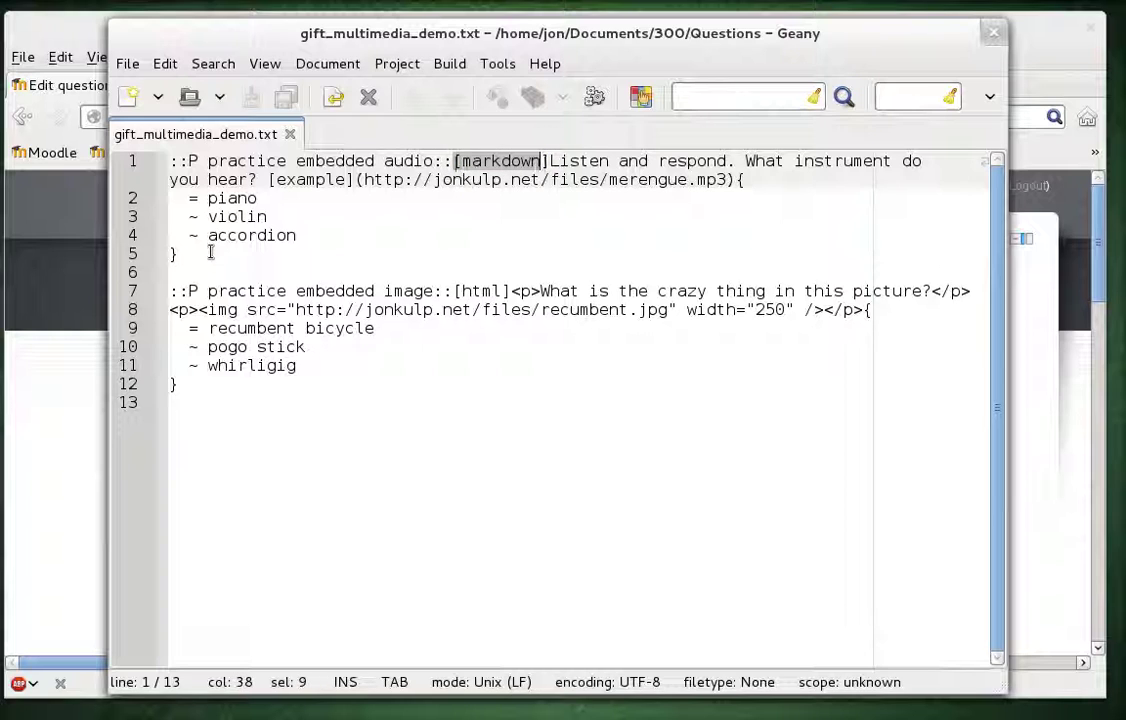
pyautogui.hotkey('shift', 'Right')
pyautogui.press('Right')
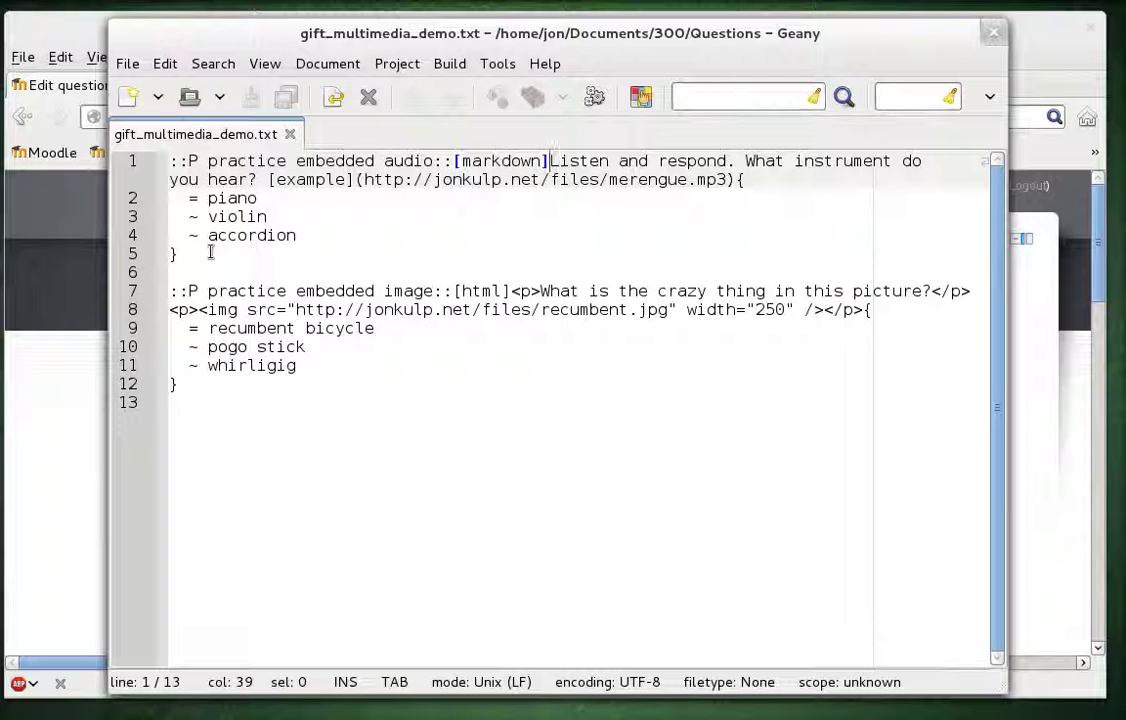
# Select the audio question's text from the [markdown] tag through the end of the merengue.mp3 link
pyautogui.hotkey('ctrl', 'Left')
pyautogui.press('Left')
pyautogui.hotkey('shift', 'Down')
pyautogui.hotkey('shift', 'Right')
pyautogui.hotkey('shift', 'Right')
pyautogui.hotkey('shift', 'Right')
pyautogui.hotkey('shift', 'Right')
pyautogui.hotkey('shift', 'Right')
pyautogui.hotkey('shift', 'Right')
pyautogui.hotkey('shift', 'Right')
pyautogui.hotkey('shift', 'Right')
pyautogui.hotkey('shift', 'Right')
pyautogui.hotkey('shift', 'Right')
pyautogui.hotkey('shift', 'Right')
pyautogui.hotkey('shift', 'Right')
pyautogui.hotkey('shift', 'Right')
pyautogui.hotkey('shift', 'Right')
pyautogui.hotkey('shift', 'Right')
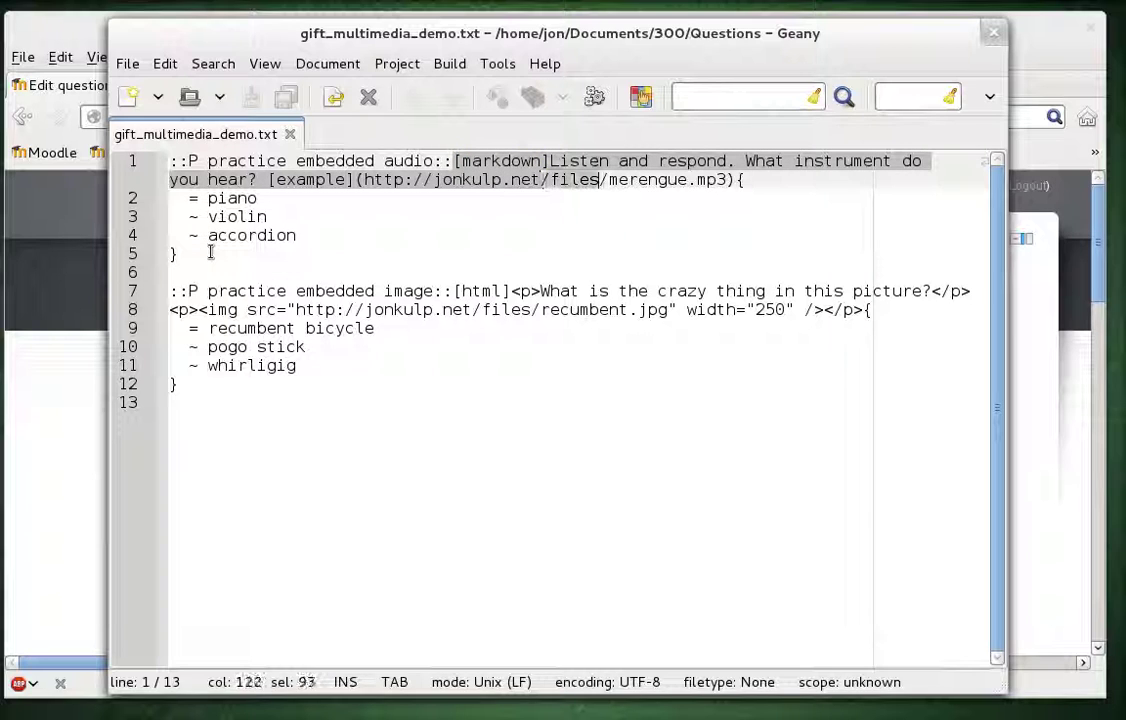
pyautogui.hotkey('shift', 'Right')
pyautogui.hotkey('shift', 'Right')
pyautogui.hotkey('shift', 'Right')
pyautogui.hotkey('shift', 'Right')
pyautogui.hotkey('shift', 'Right')
pyautogui.hotkey('shift', 'Right')
pyautogui.hotkey('shift', 'Right')
pyautogui.hotkey('shift', 'Right')
pyautogui.hotkey('shift', 'Right')
pyautogui.hotkey('shift', 'Right')
pyautogui.hotkey('shift', 'Right')
pyautogui.hotkey('shift', 'Right')
pyautogui.hotkey('shift', 'Right')
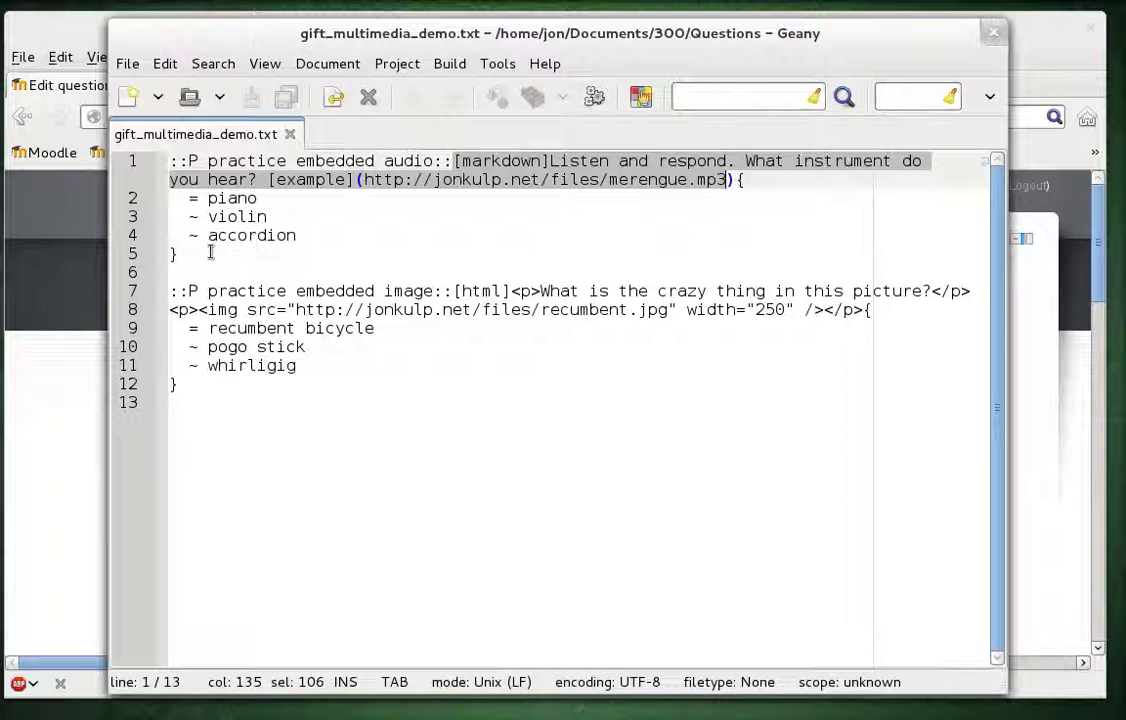
pyautogui.hotkey('shift', 'Right')
pyautogui.click(736, 160)
pyautogui.press('End')
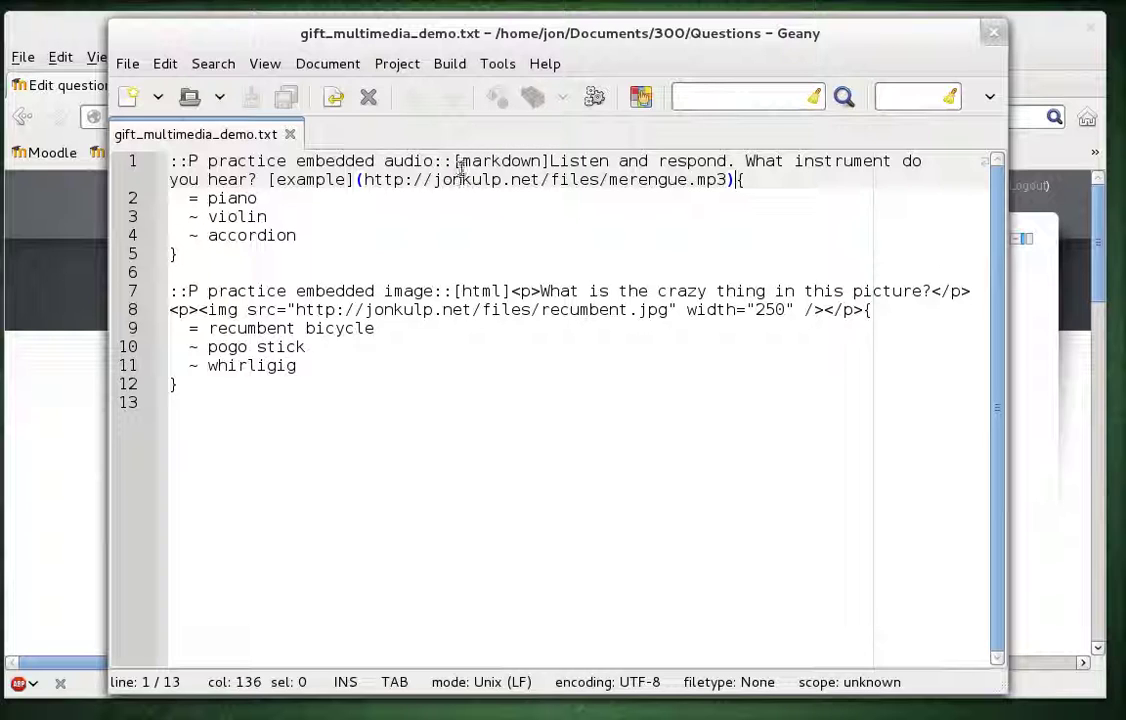
# Highlight the word markdown, the whole [example] audio link, and the merengue.mp3 URL inside its parentheses, one after another
pyautogui.moveTo(460, 168); pyautogui.dragTo(545, 168)
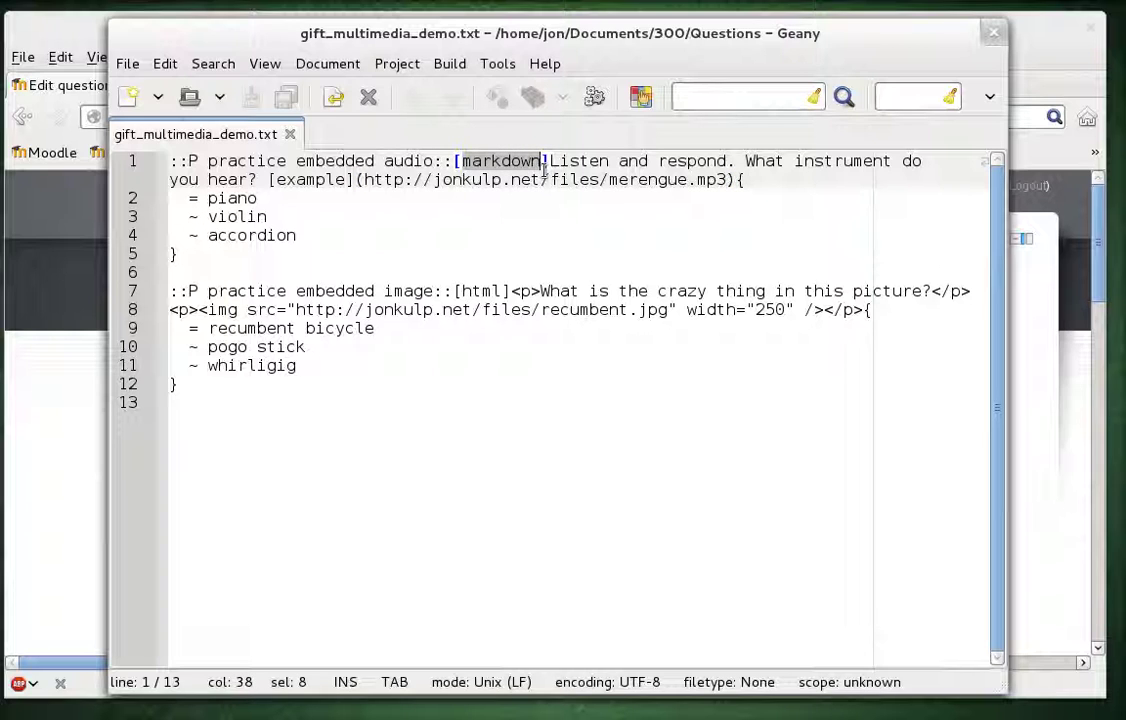
pyautogui.click(550, 162)
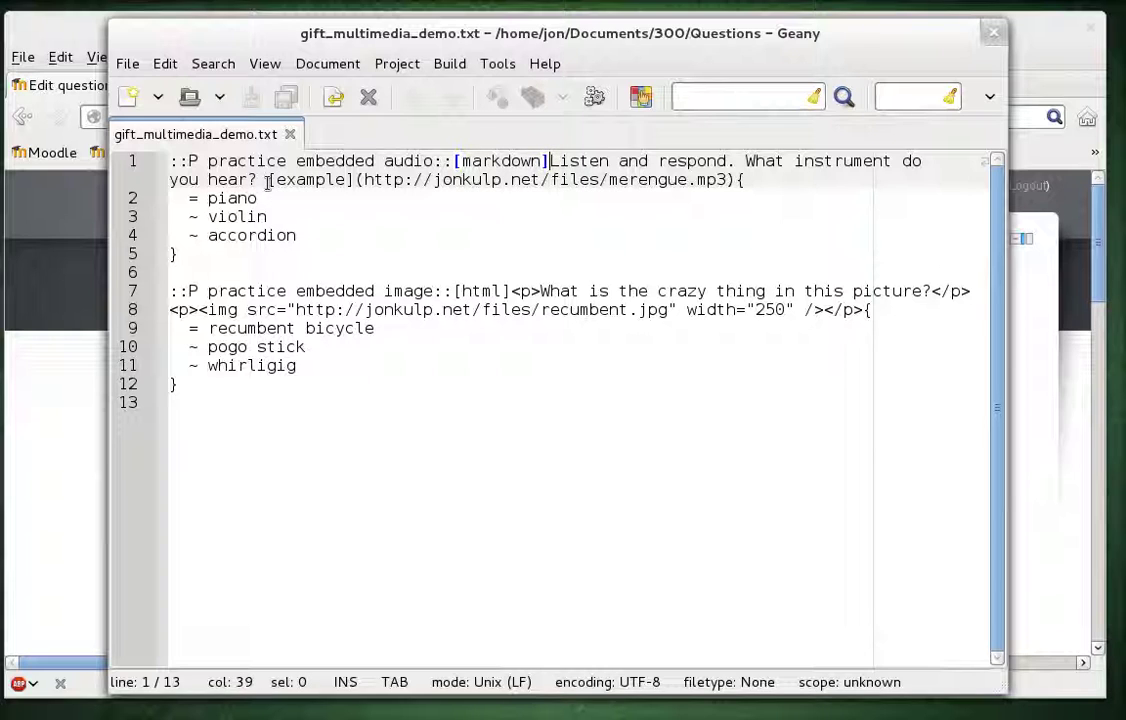
pyautogui.moveTo(268, 182); pyautogui.dragTo(738, 181)
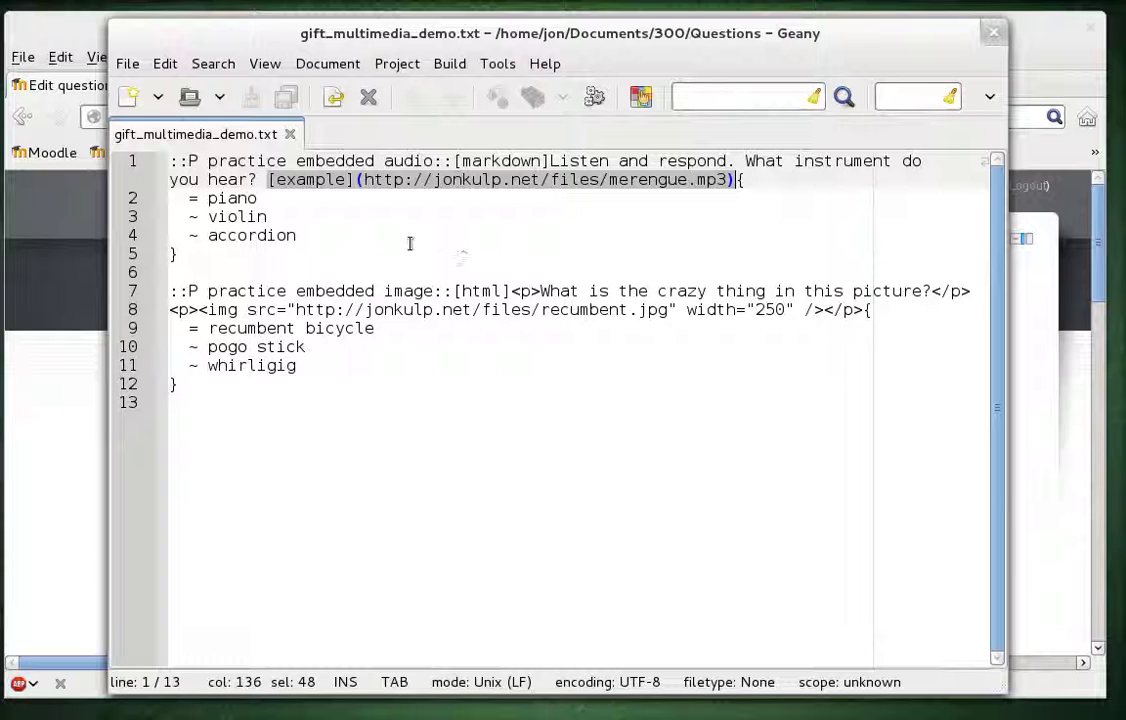
pyautogui.click(356, 182)
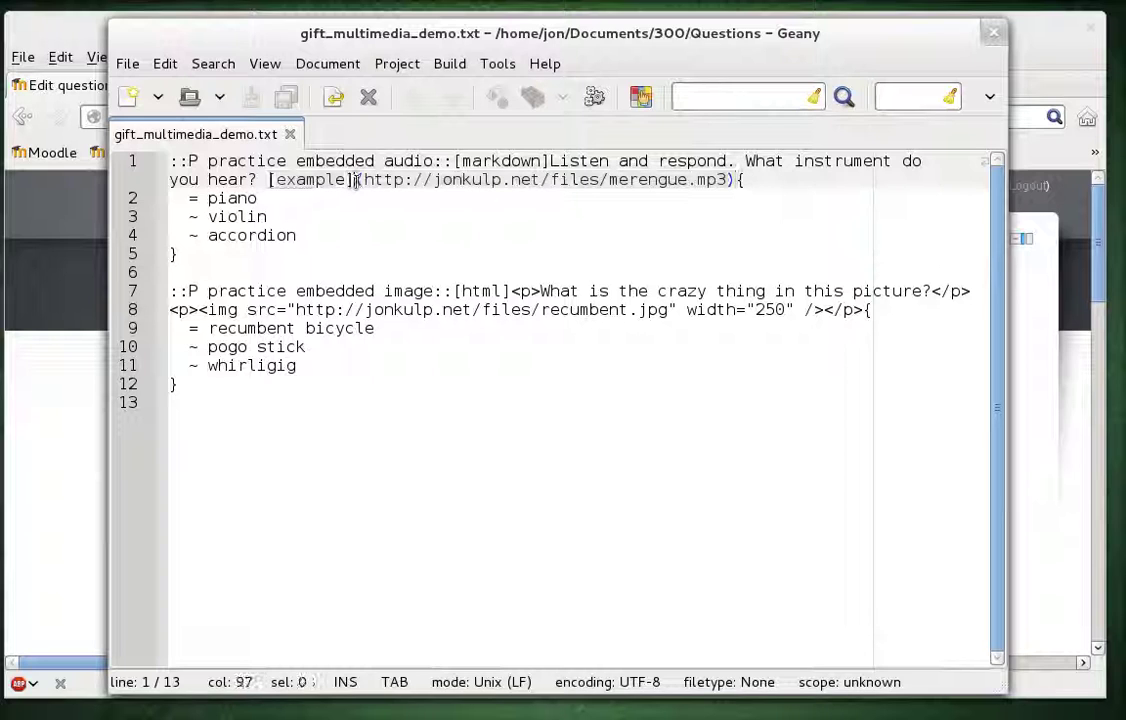
pyautogui.moveTo(366, 183); pyautogui.dragTo(722, 189)
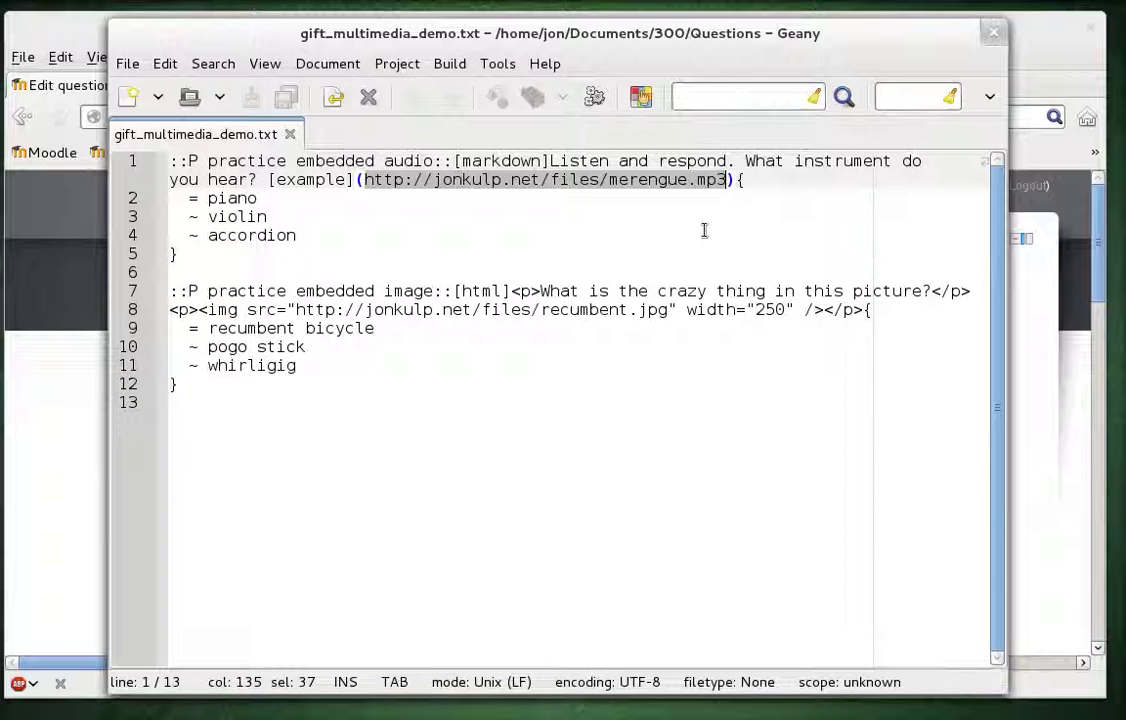
pyautogui.press('Right')
pyautogui.press('Right')
pyautogui.press('Right')
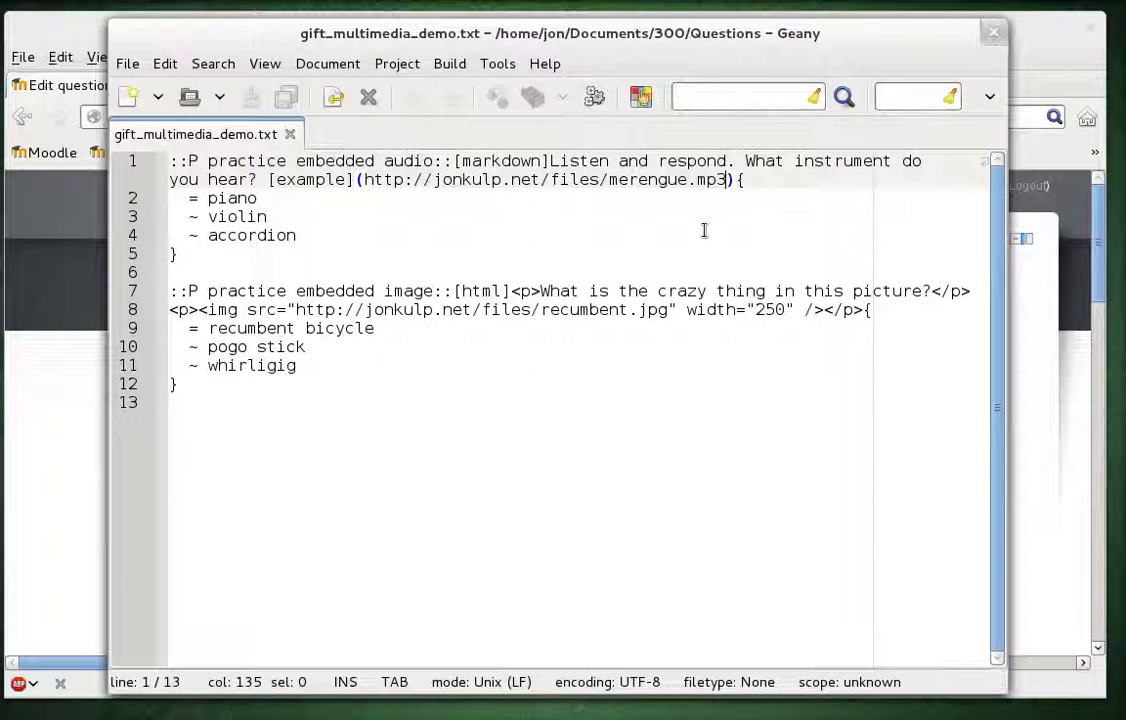
# Go through the audio question's answer choices down to the start of the embedded image question on line 7
pyautogui.press('Down')
pyautogui.press('Down')
pyautogui.press('Down')
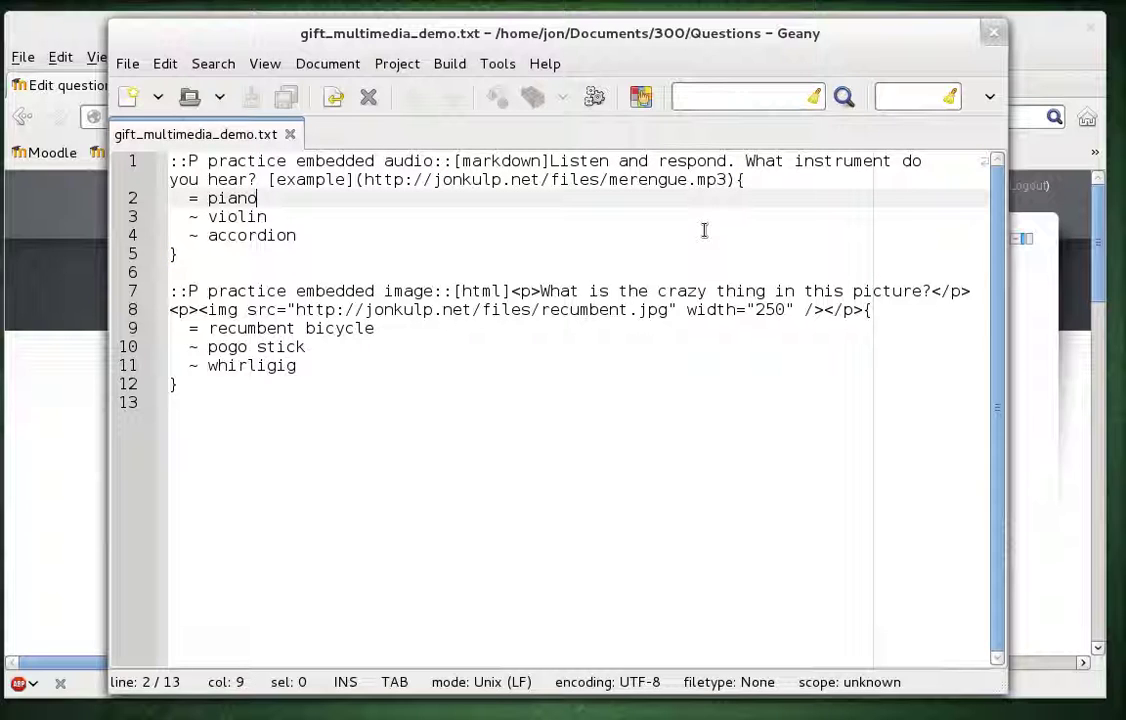
pyautogui.press('Down')
pyautogui.press('Down')
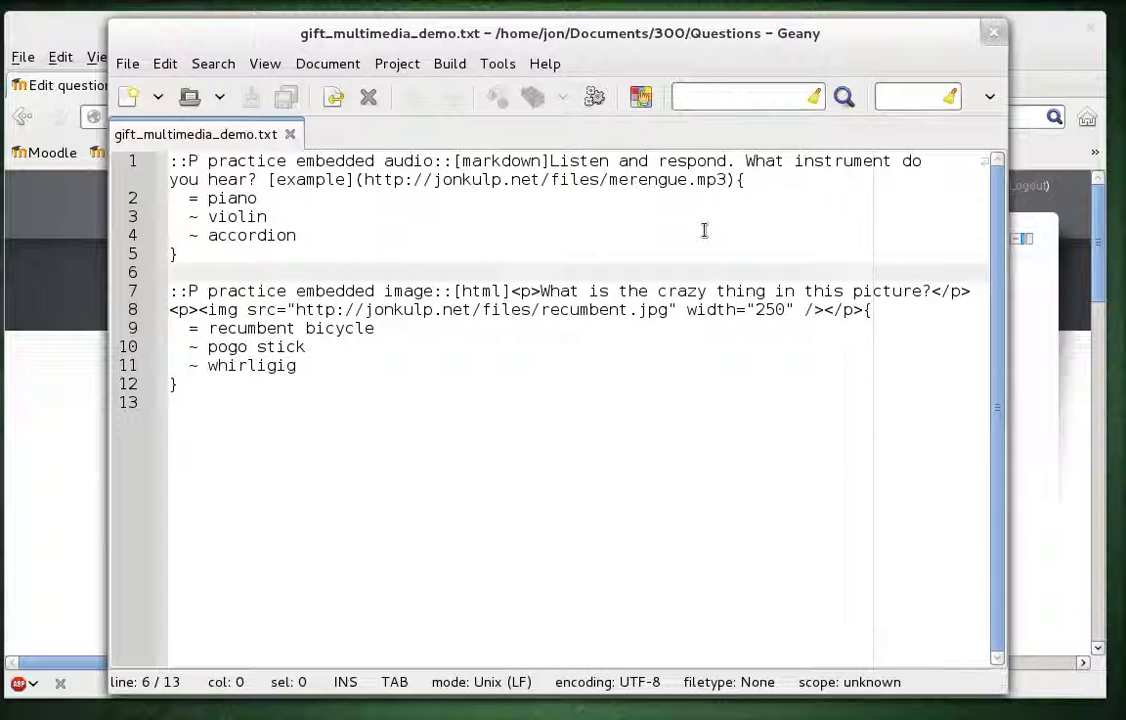
pyautogui.press('Down')
pyautogui.press('Up')
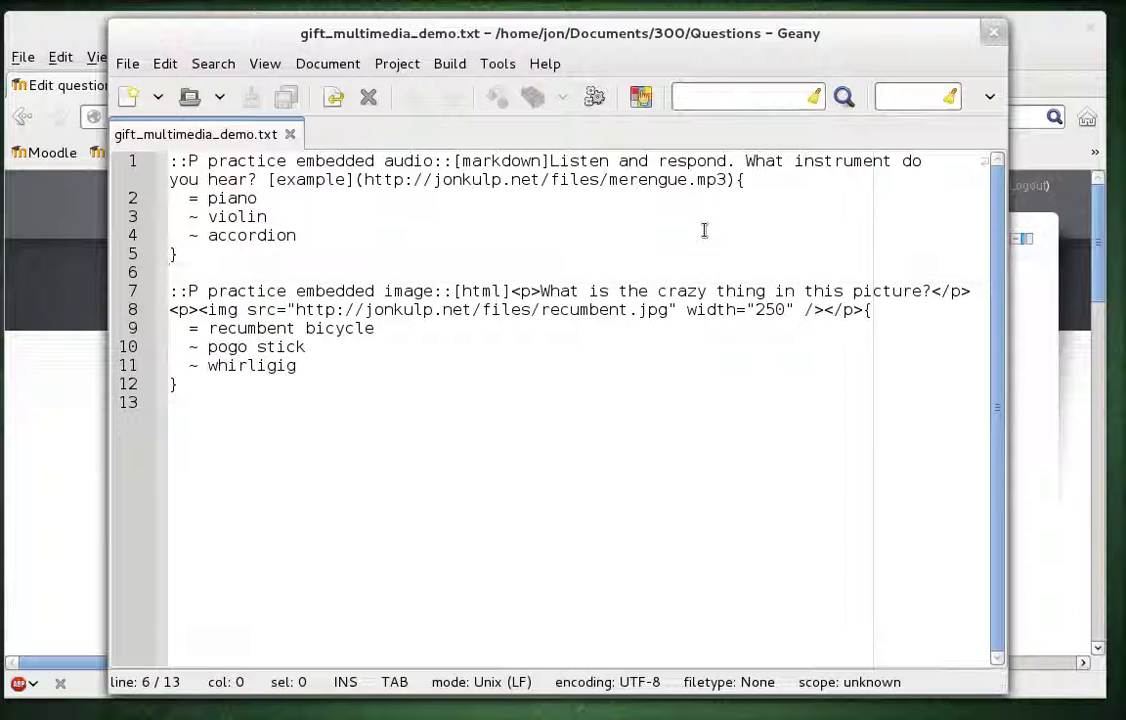
pyautogui.press('Down')
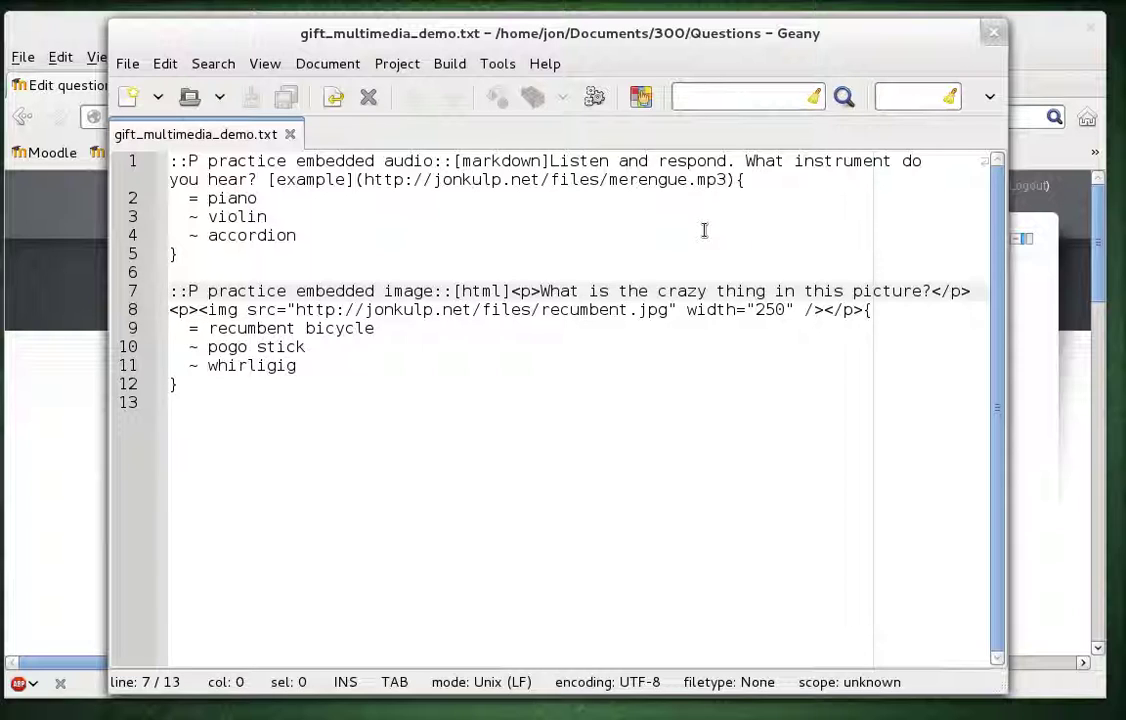
# Highlight the title of the embedded image question, including its double colons
pyautogui.press('Right')
pyautogui.press('Right')
pyautogui.press('Right')
pyautogui.press('Right')
pyautogui.press('Right')
pyautogui.press('Right')
pyautogui.press('Right')
pyautogui.press('Right')
pyautogui.press('Right')
pyautogui.press('Right')
pyautogui.press('Right')
pyautogui.press('Right')
pyautogui.press('Right')
pyautogui.press('Right')
pyautogui.press('Right')
pyautogui.press('Right')
pyautogui.press('Right')
pyautogui.press('Right')
pyautogui.press('Right')
pyautogui.press('Right')
pyautogui.press('Right')
pyautogui.press('Right')
pyautogui.hotkey('shift', 'Home')
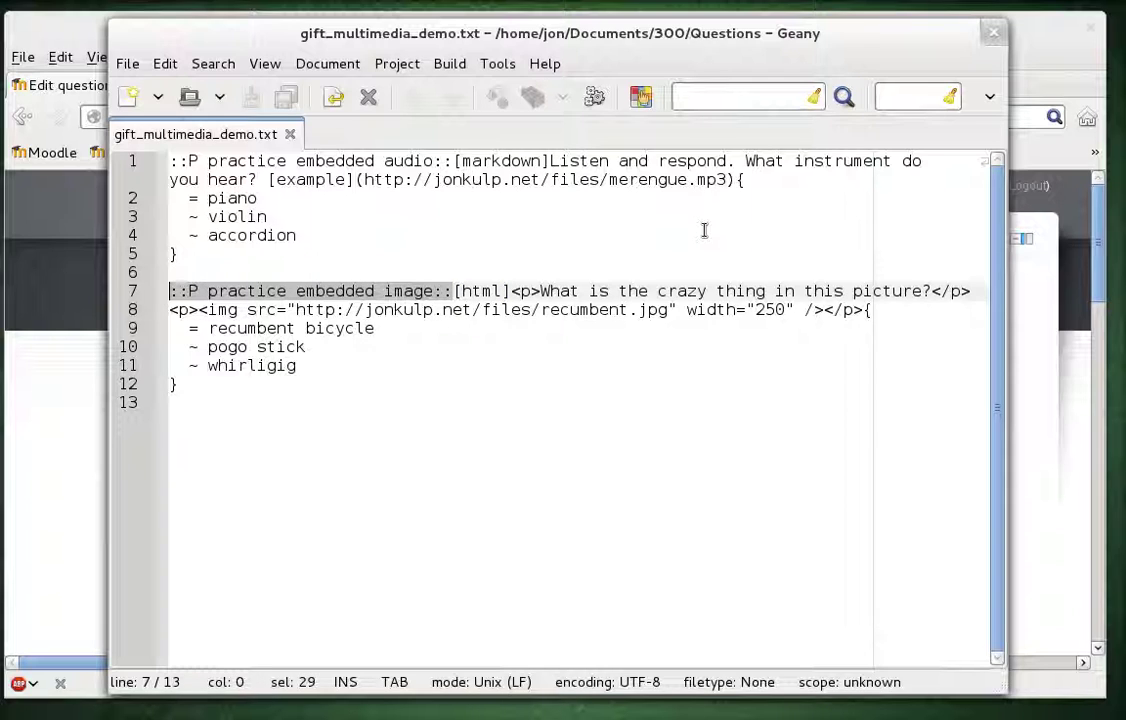
# Highlight the [html] format tag after the image question's title
pyautogui.click(455, 291)
pyautogui.hotkey('shift', 'Right')
pyautogui.hotkey('shift', 'Right')
pyautogui.hotkey('shift', 'Right')
pyautogui.hotkey('shift', 'Right')
pyautogui.hotkey('shift', 'Right')
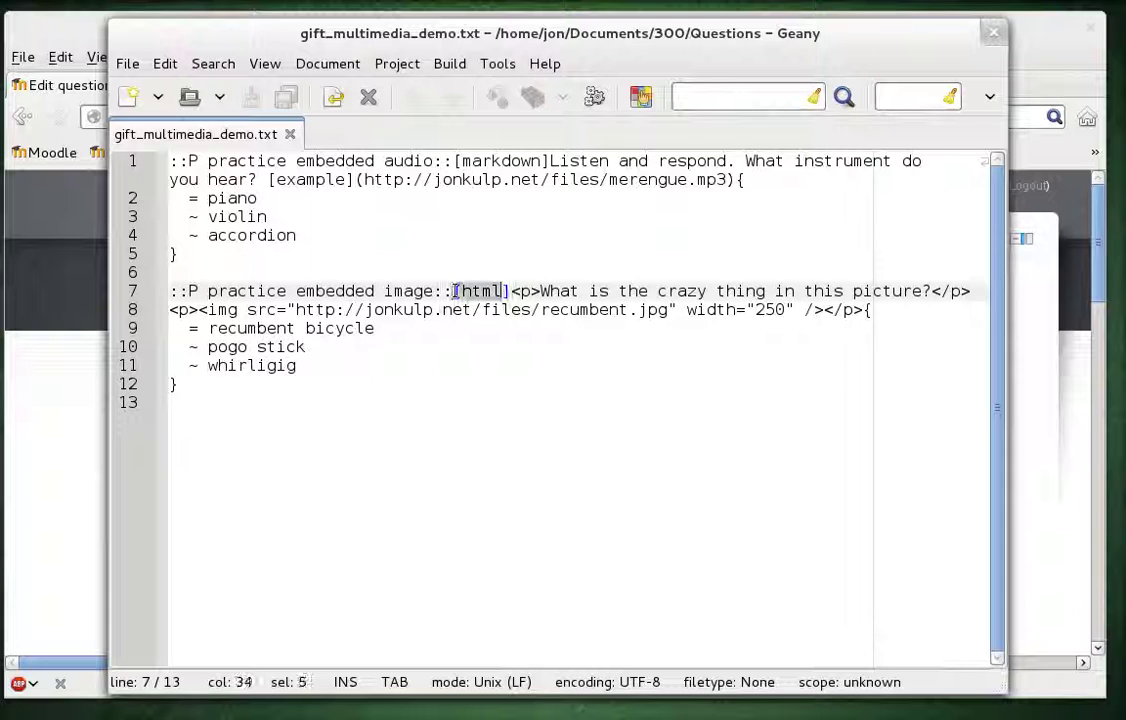
pyautogui.hotkey('shift', 'Right')
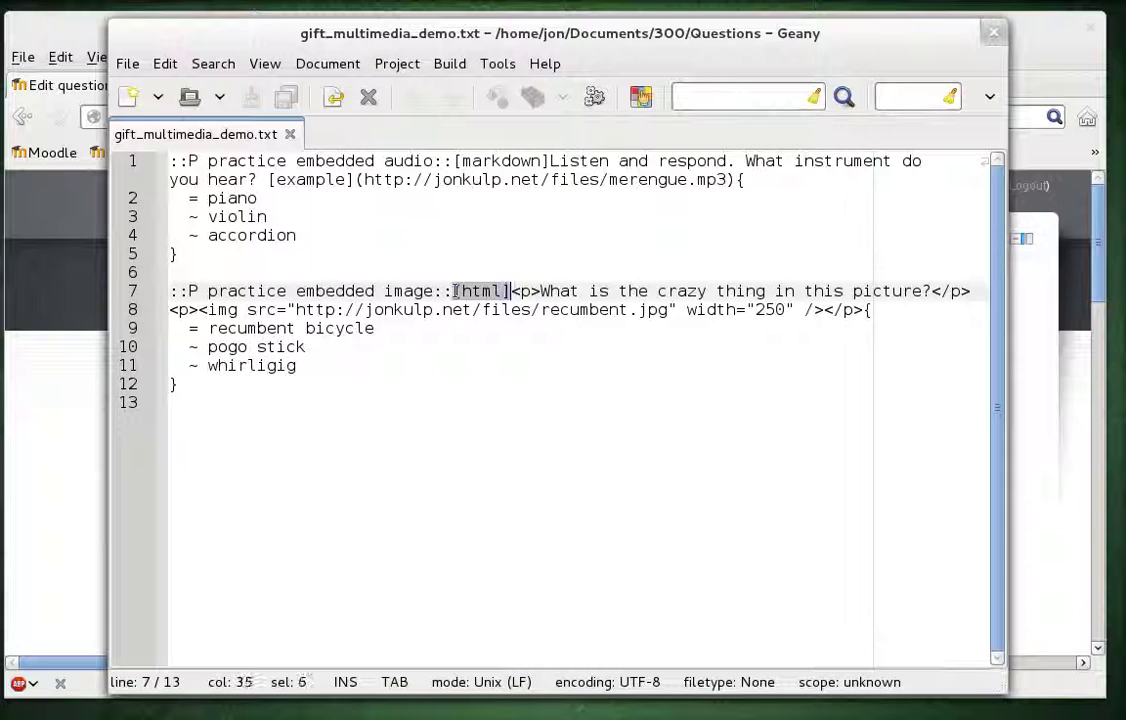
pyautogui.click(514, 291)
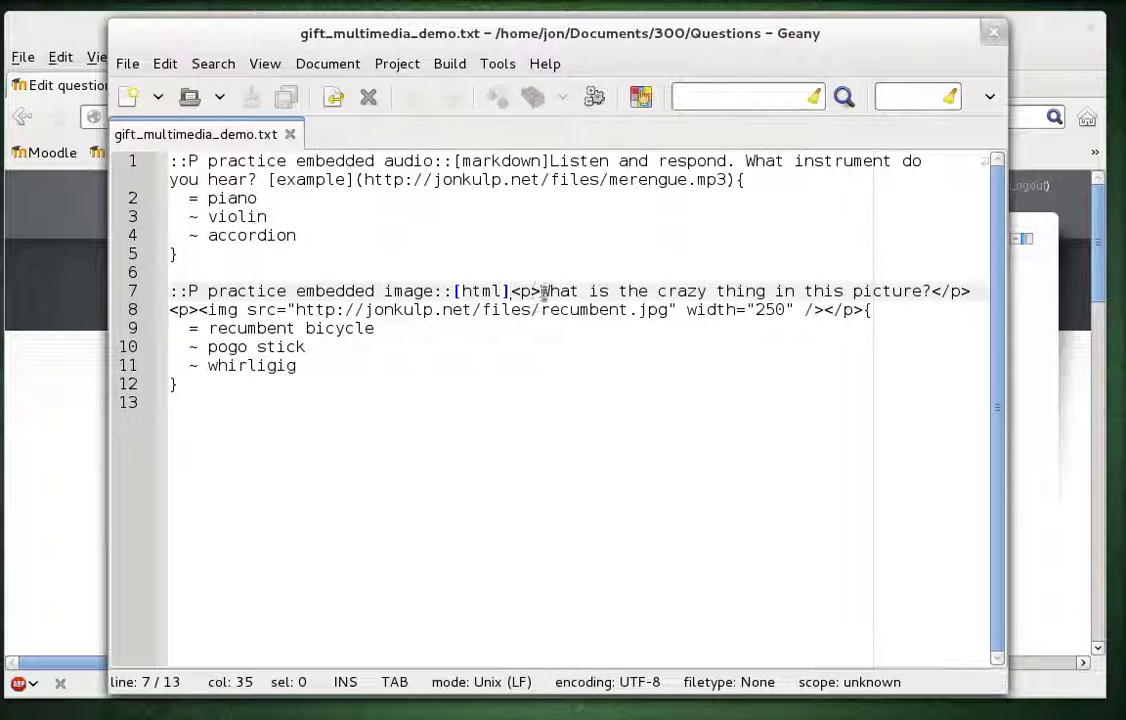
# Highlight the img tag on line 8 from its opening bracket through the recumbent.jpg source URL
pyautogui.click(197, 310)
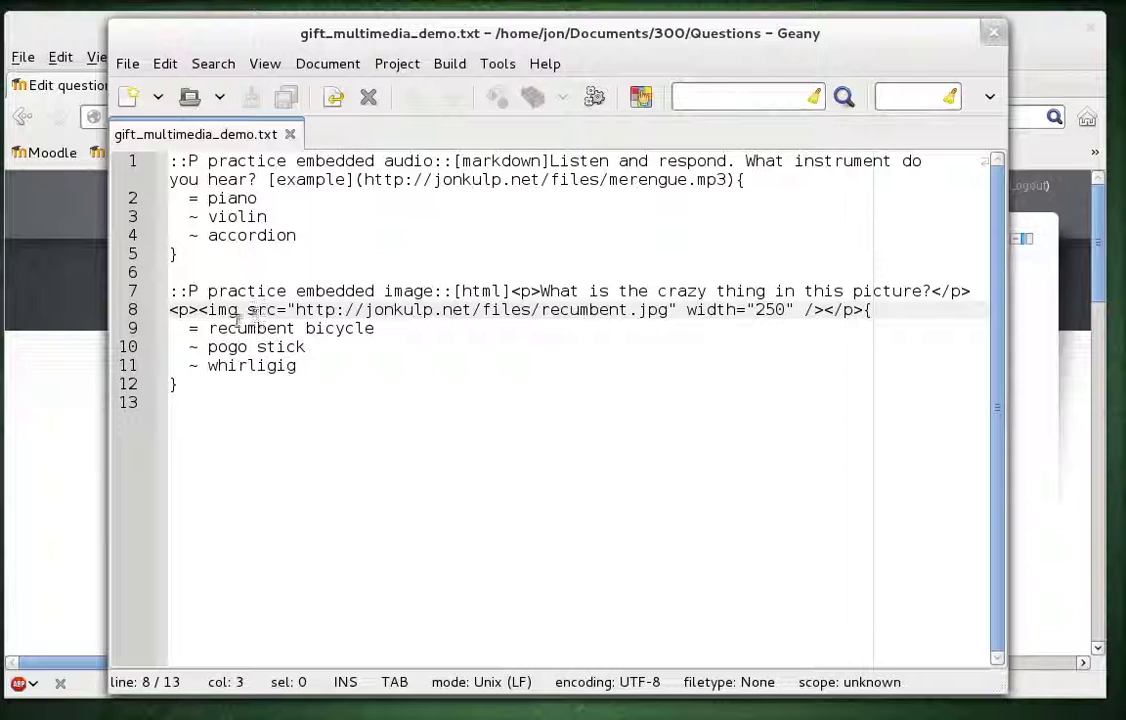
pyautogui.hotkey('shift', 'Right')
pyautogui.hotkey('shift', 'Right')
pyautogui.hotkey('shift', 'Right')
pyautogui.hotkey('shift', 'Right')
pyautogui.hotkey('shift', 'Right')
pyautogui.hotkey('shift', 'Right')
pyautogui.hotkey('shift', 'Right')
pyautogui.hotkey('shift', 'Right')
pyautogui.hotkey('shift', 'Right')
pyautogui.hotkey('shift', 'Right')
pyautogui.hotkey('shift', 'Right')
pyautogui.hotkey('shift', 'Right')
pyautogui.hotkey('shift', 'Right')
pyautogui.hotkey('shift', 'Right')
pyautogui.hotkey('shift', 'Right')
pyautogui.hotkey('shift', 'Right')
pyautogui.hotkey('shift', 'Right')
pyautogui.hotkey('shift', 'Right')
pyautogui.hotkey('shift', 'Right')
pyautogui.hotkey('shift', 'Right')
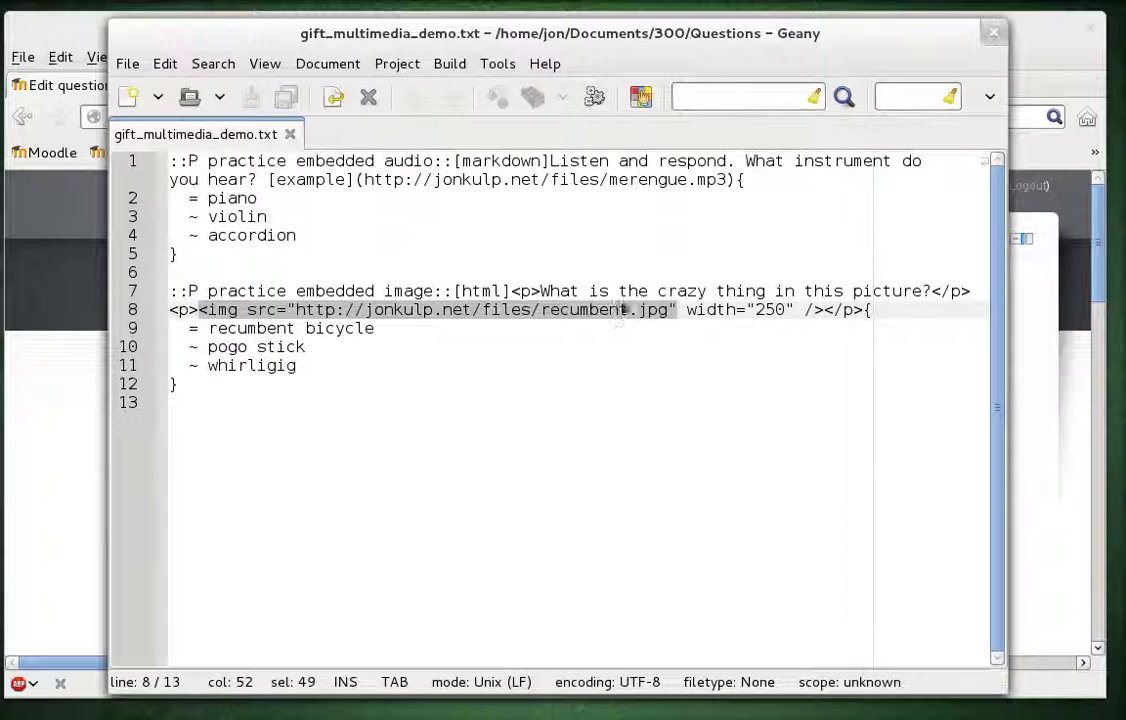
# Highlight the width="250" attribute of the image and the closing of the img and paragraph tags on line 8
pyautogui.click(688, 312)
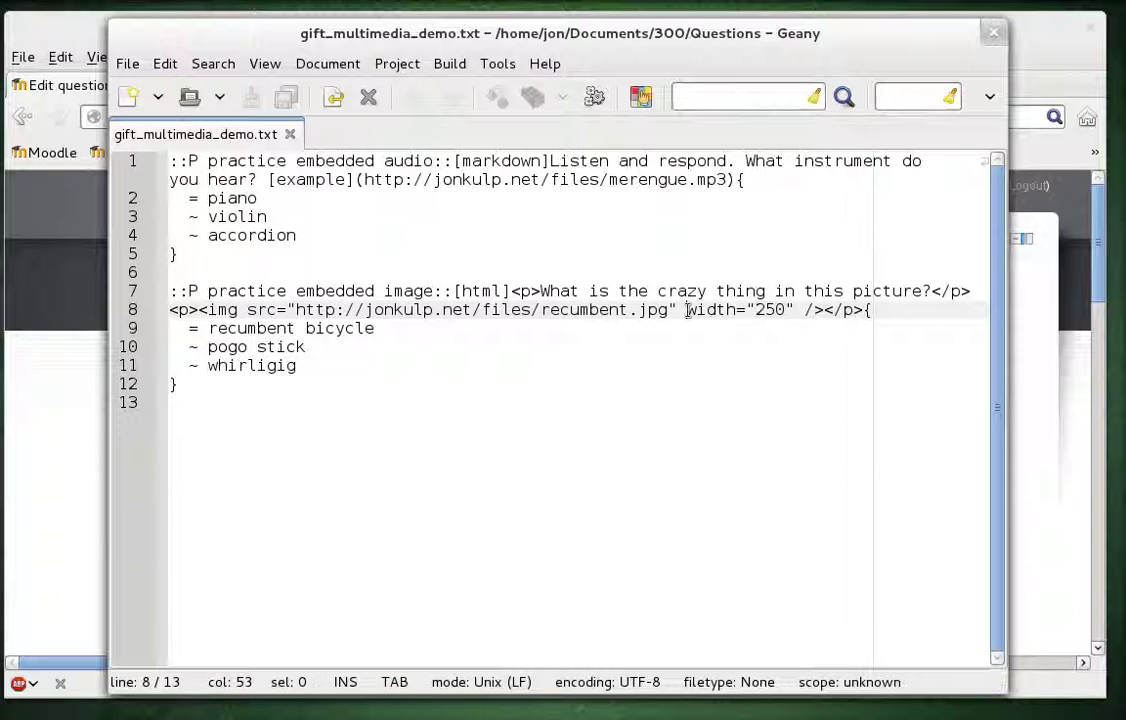
pyautogui.keyDown('shift'); pyautogui.click(797, 312); pyautogui.keyUp('shift')
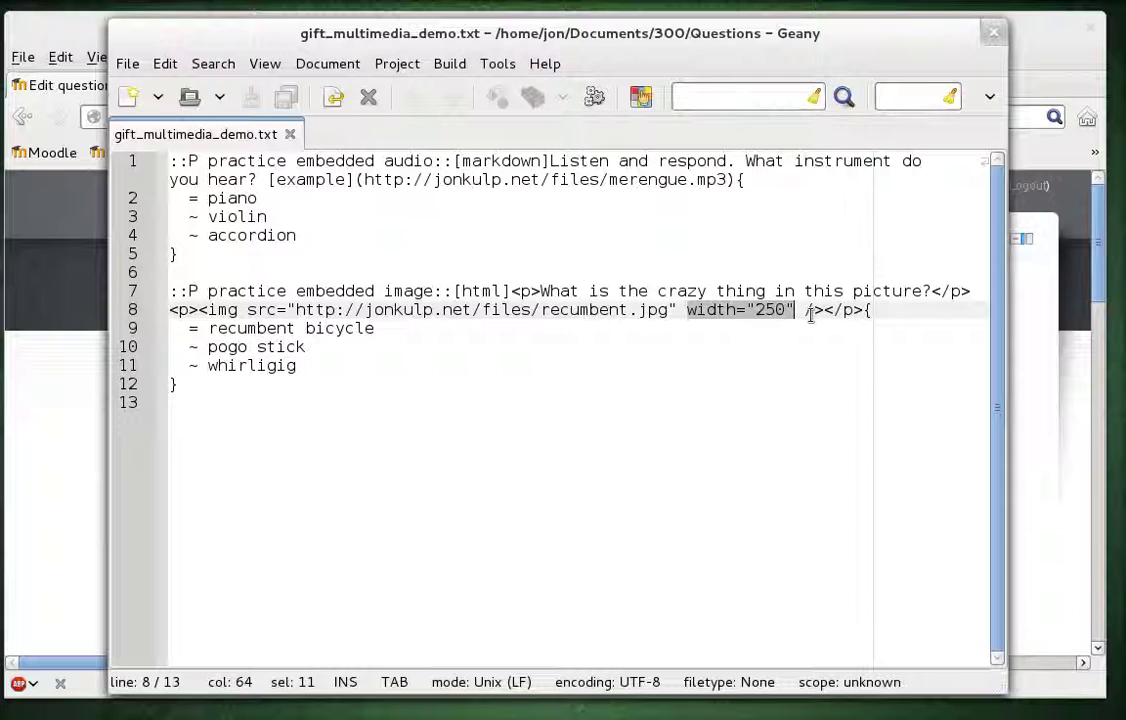
pyautogui.press('Right')
pyautogui.press('Right')
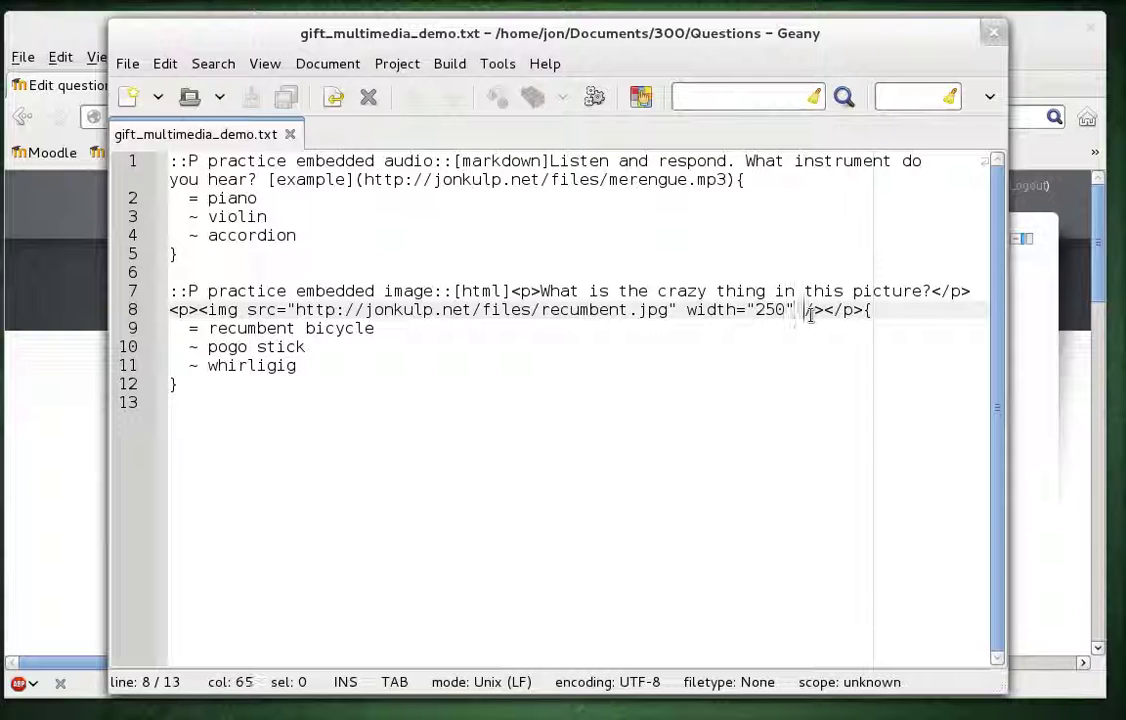
pyautogui.hotkey('shift', 'Right')
pyautogui.hotkey('shift', 'Right')
pyautogui.hotkey('shift', 'Right')
pyautogui.hotkey('shift', 'Right')
pyautogui.hotkey('shift', 'Right')
pyautogui.hotkey('shift', 'Right')
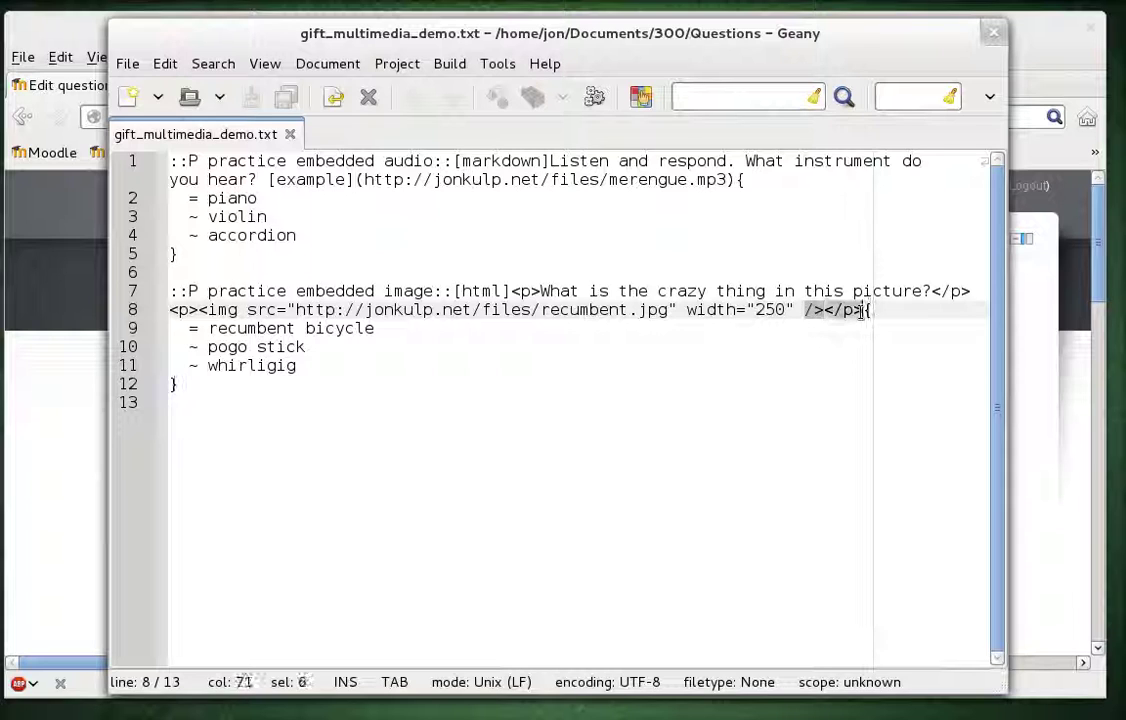
pyautogui.press('Right')
pyautogui.press('Right')
# Go through the image question's answer choices to the empty last line of the file
pyautogui.press('Down')
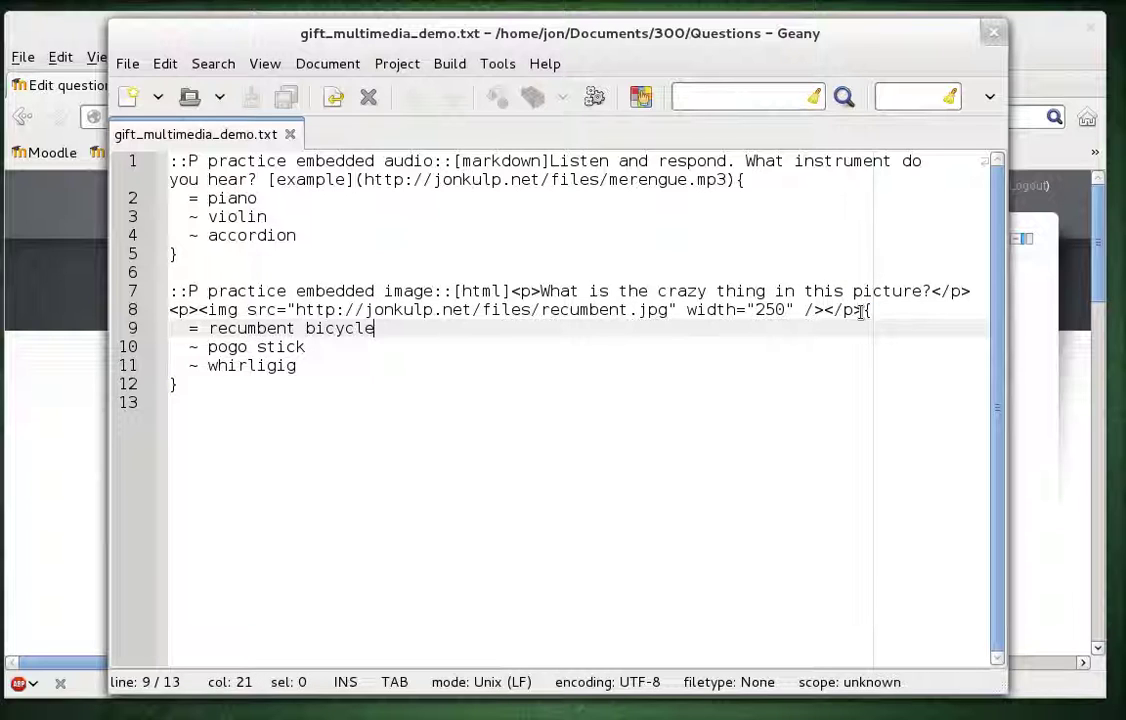
pyautogui.press('Down')
pyautogui.press('Down')
pyautogui.press('Down')
pyautogui.press('Down')
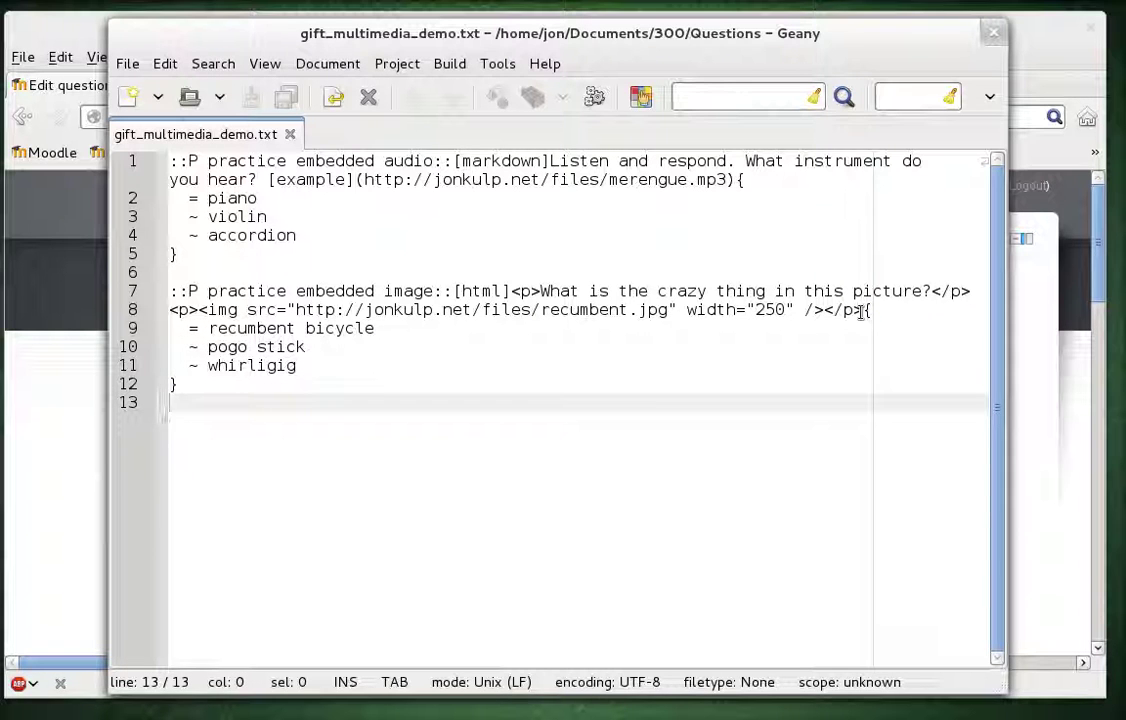
# Switch to the Moodle question bank in Firefox and open its question import page
pyautogui.hotkey('alt', 'Tab')
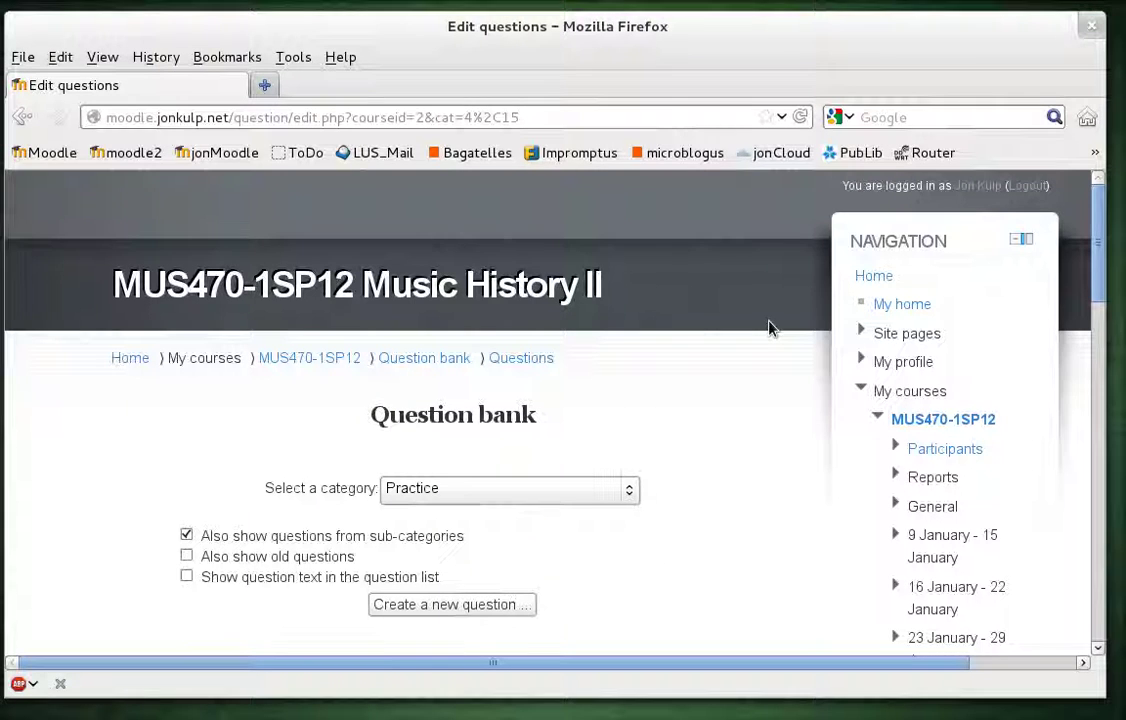
pyautogui.scroll(-5, 766, 327)
pyautogui.scroll(-6, 769, 329)
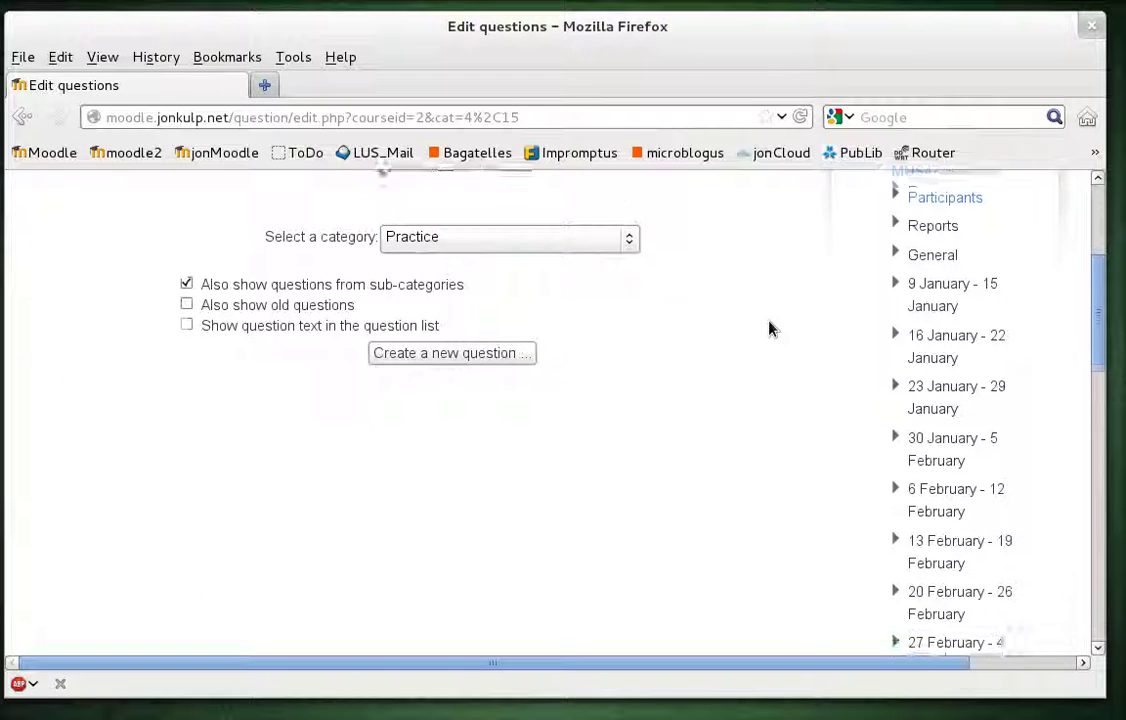
pyautogui.scroll(-8, 769, 329)
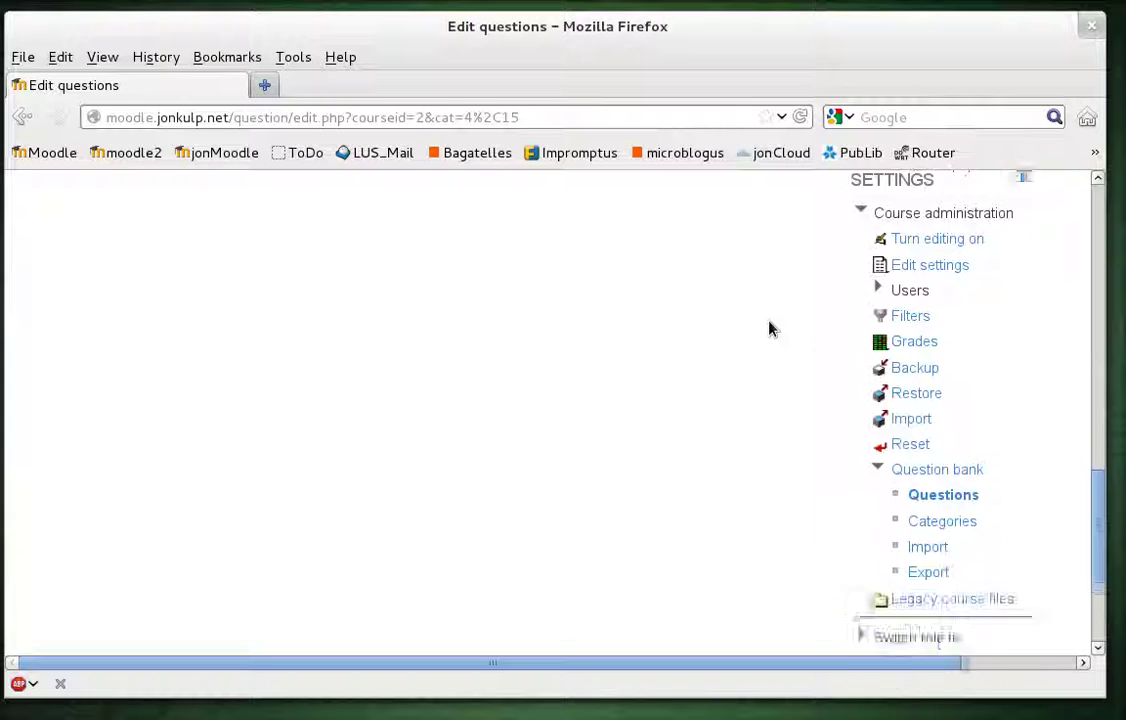
pyautogui.scroll(-3, 758, 423)
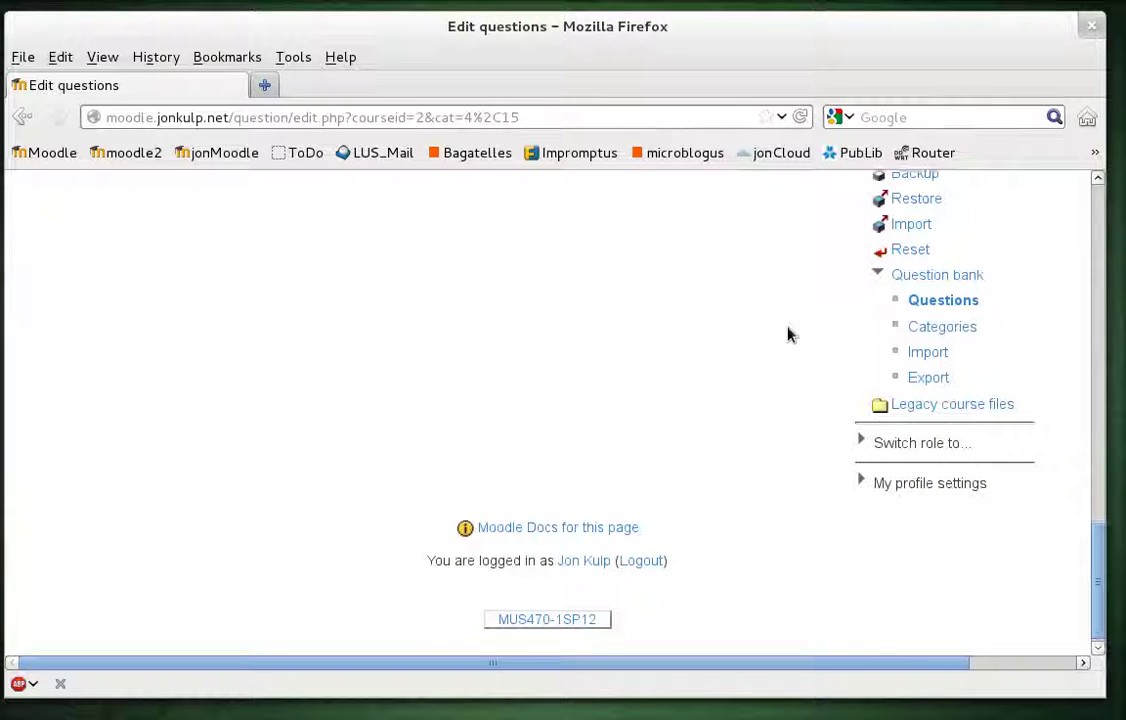
pyautogui.click(921, 356)
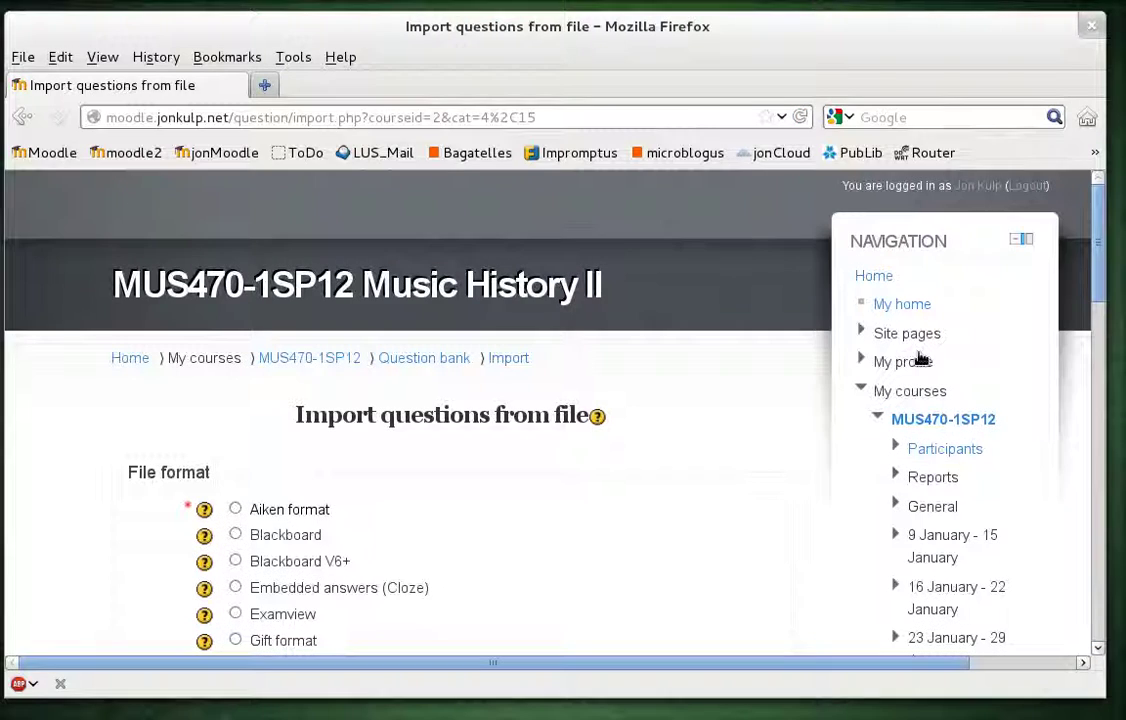
# Choose Gift format for the import and upload gift_multimedia_demo.txt from the Questions folder as the import file
pyautogui.scroll(-3, 540, 450)
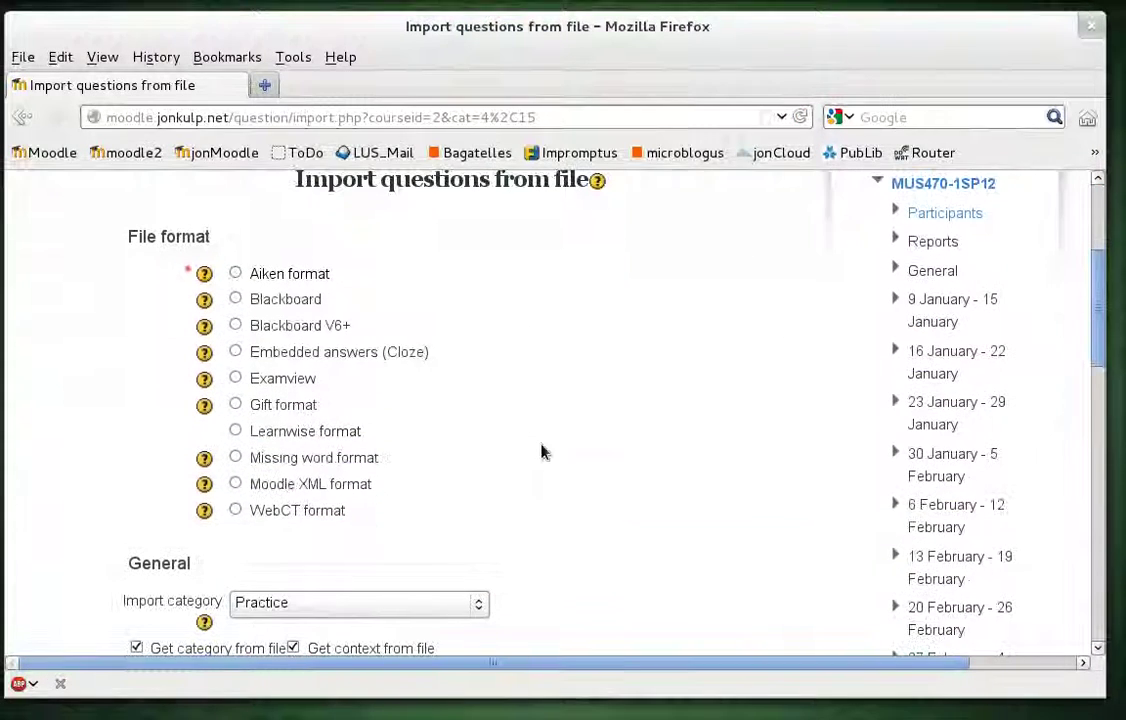
pyautogui.click(234, 405)
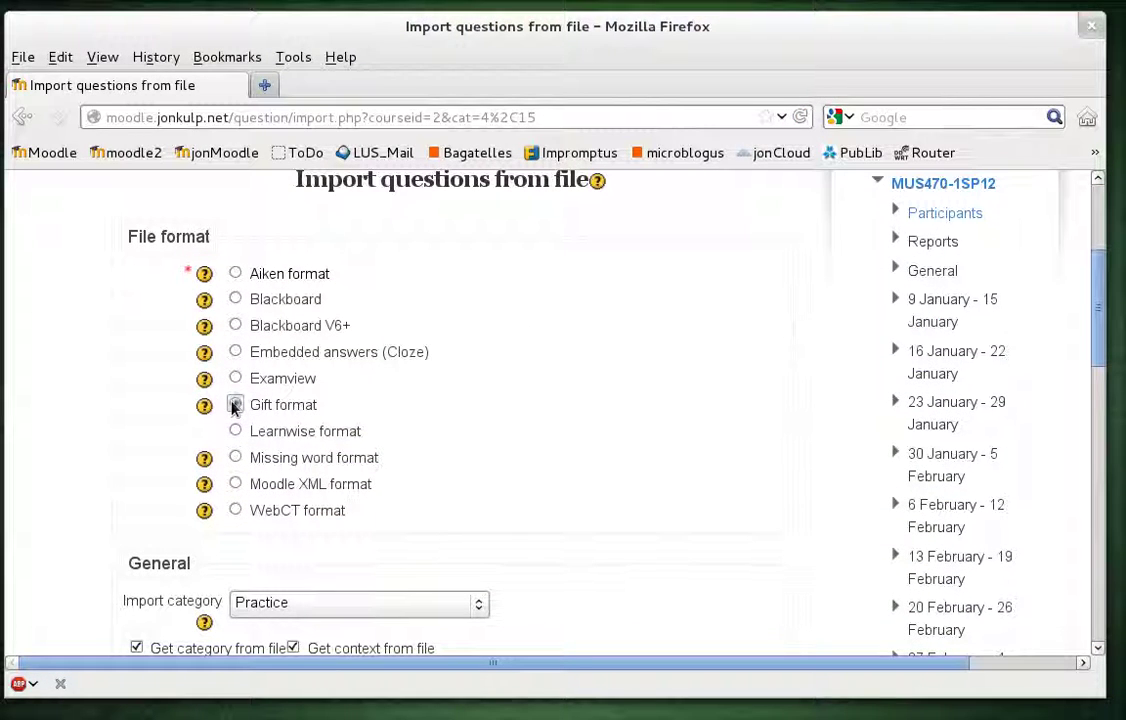
pyautogui.scroll(-4, 457, 405)
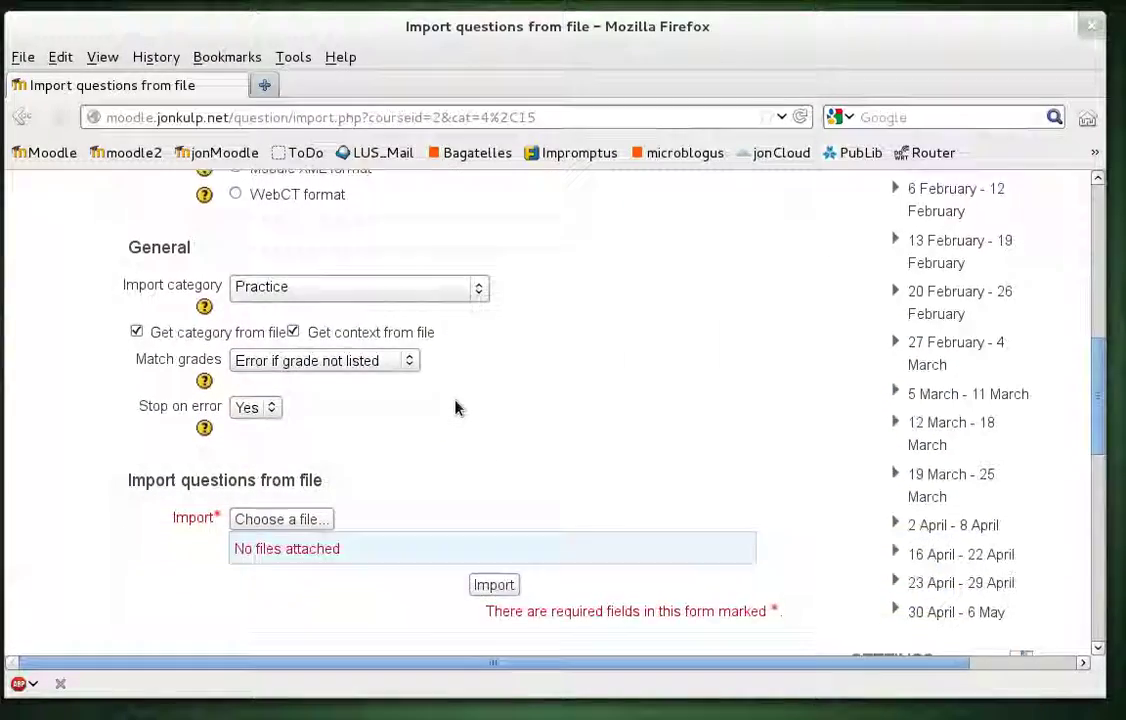
pyautogui.scroll(-2, 455, 407)
pyautogui.click(306, 374)
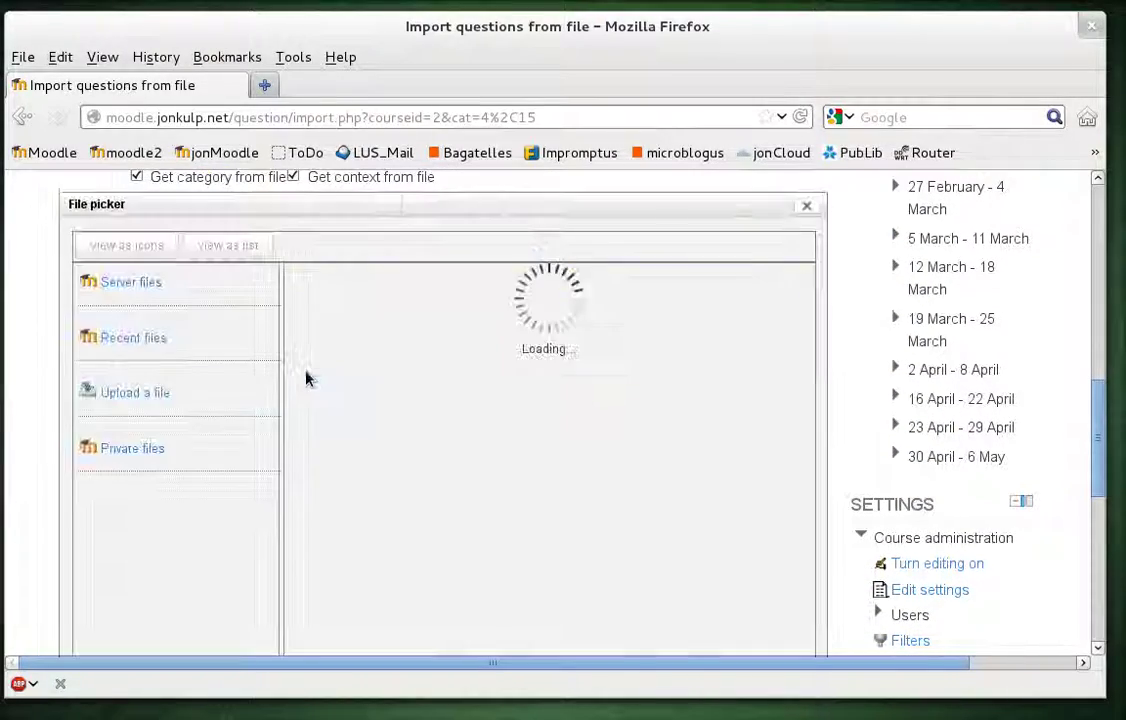
pyautogui.click(615, 332)
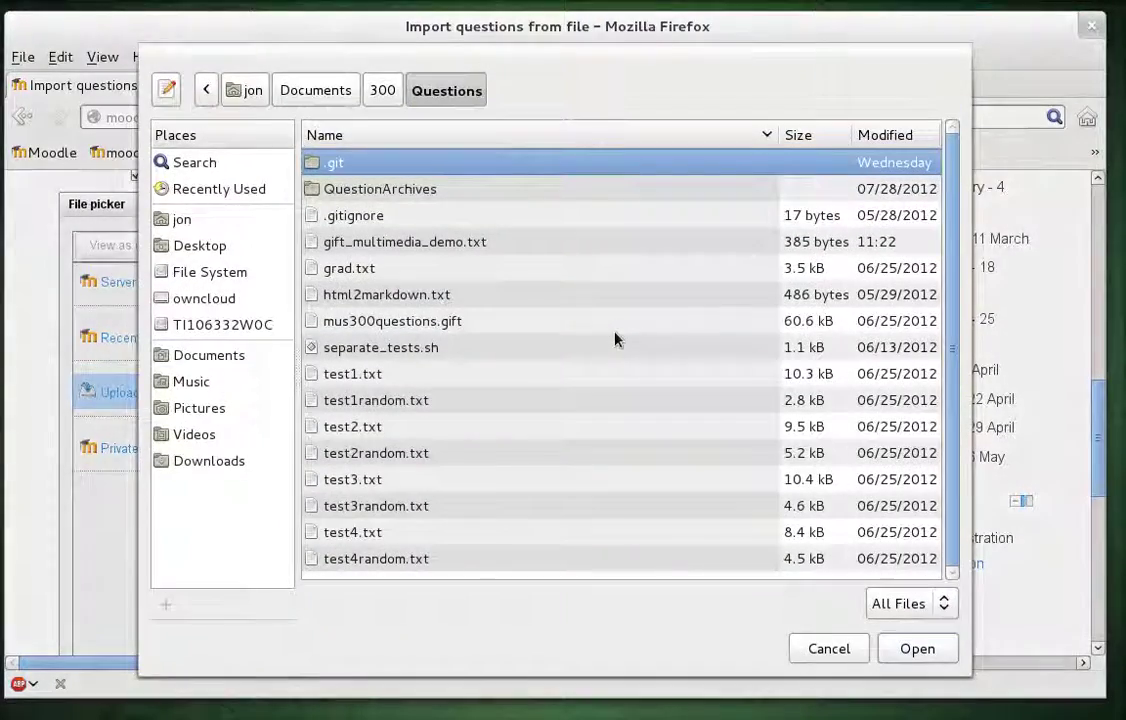
pyautogui.click(376, 250)
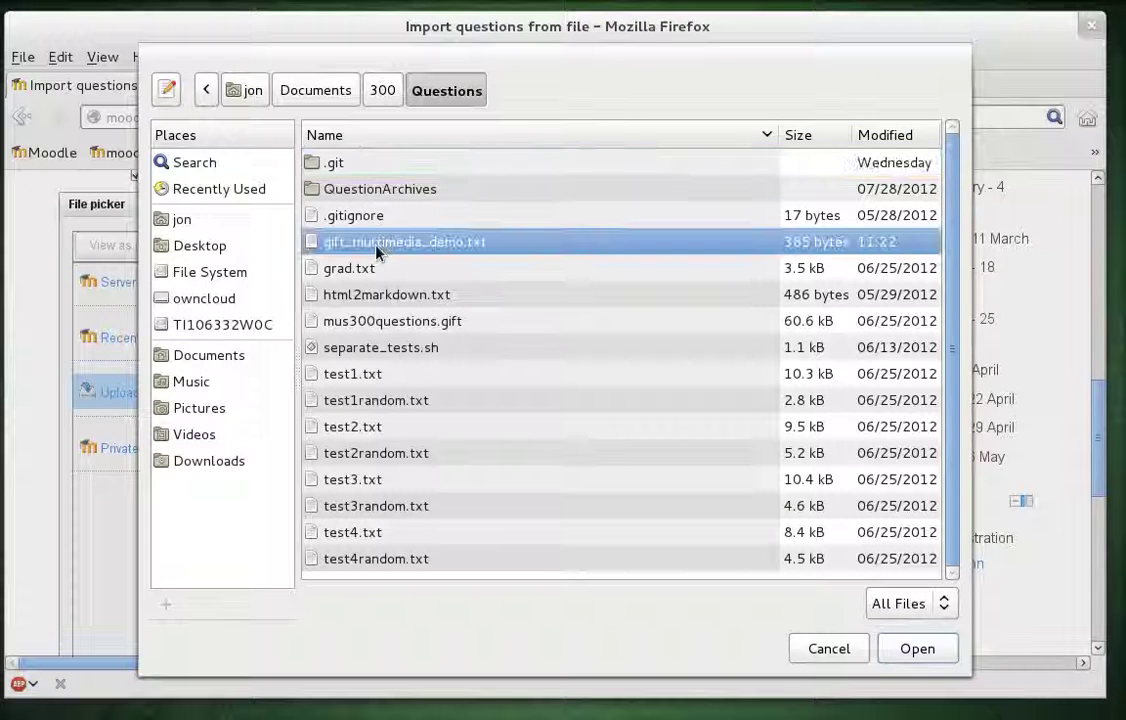
pyautogui.doubleClick(376, 250)
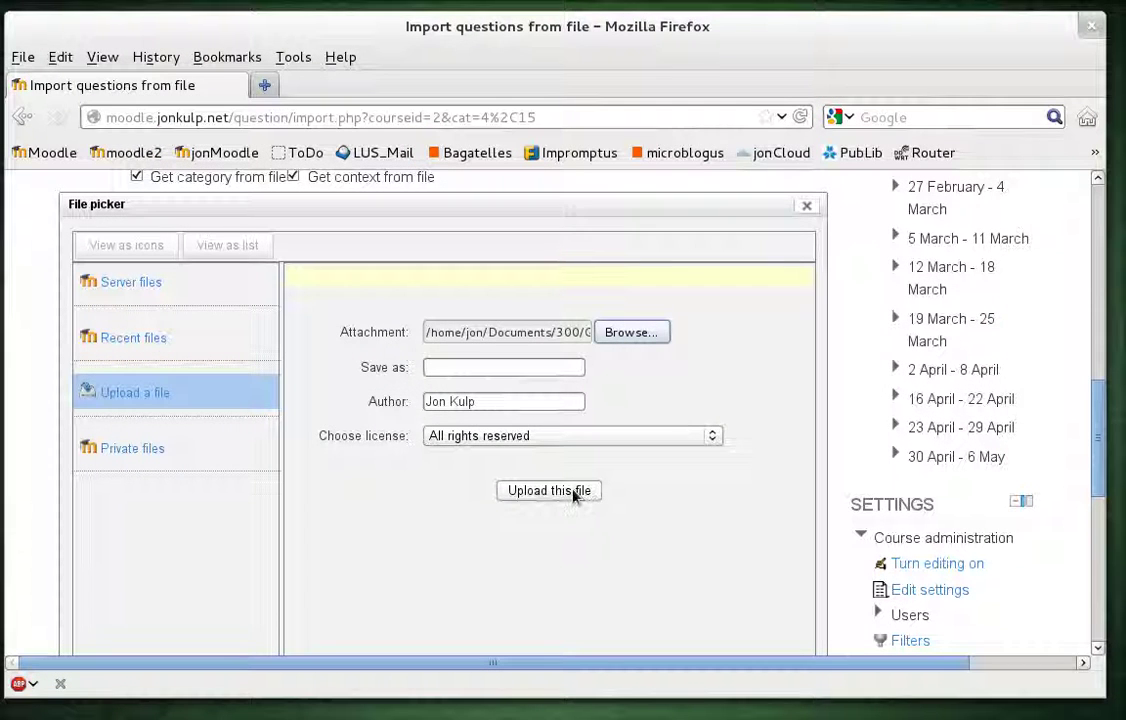
pyautogui.click(575, 492)
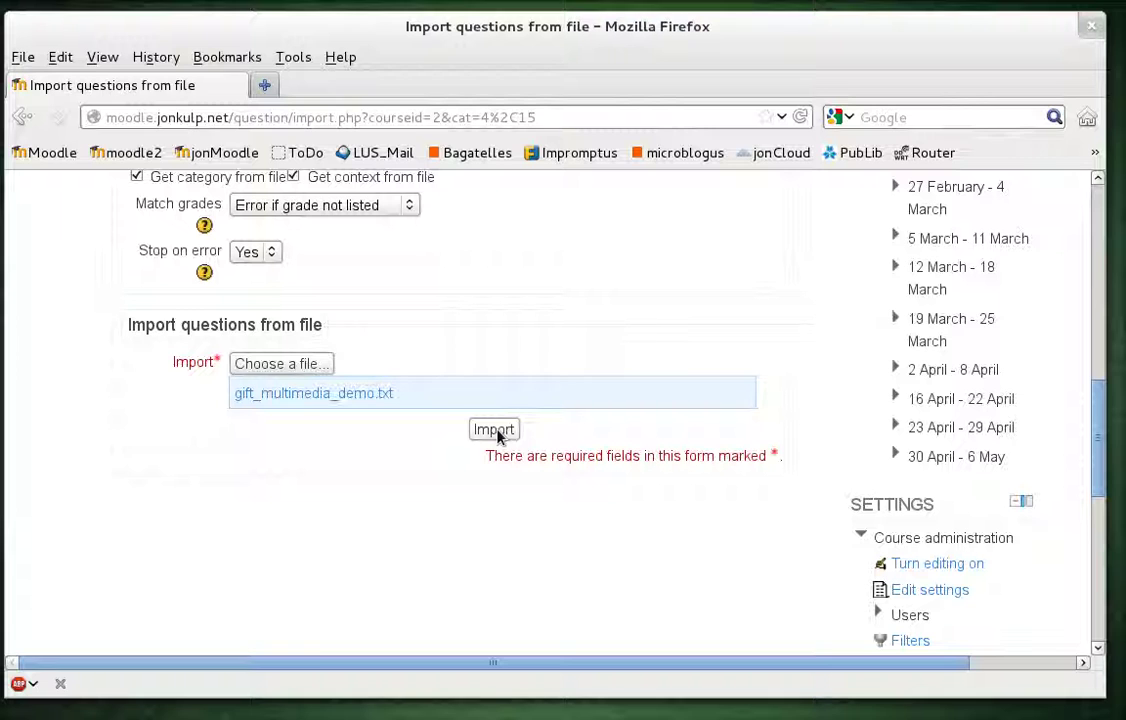
# Import the questions from gift_multimedia_demo.txt into the Practice category and continue to the question list
pyautogui.click(495, 430)
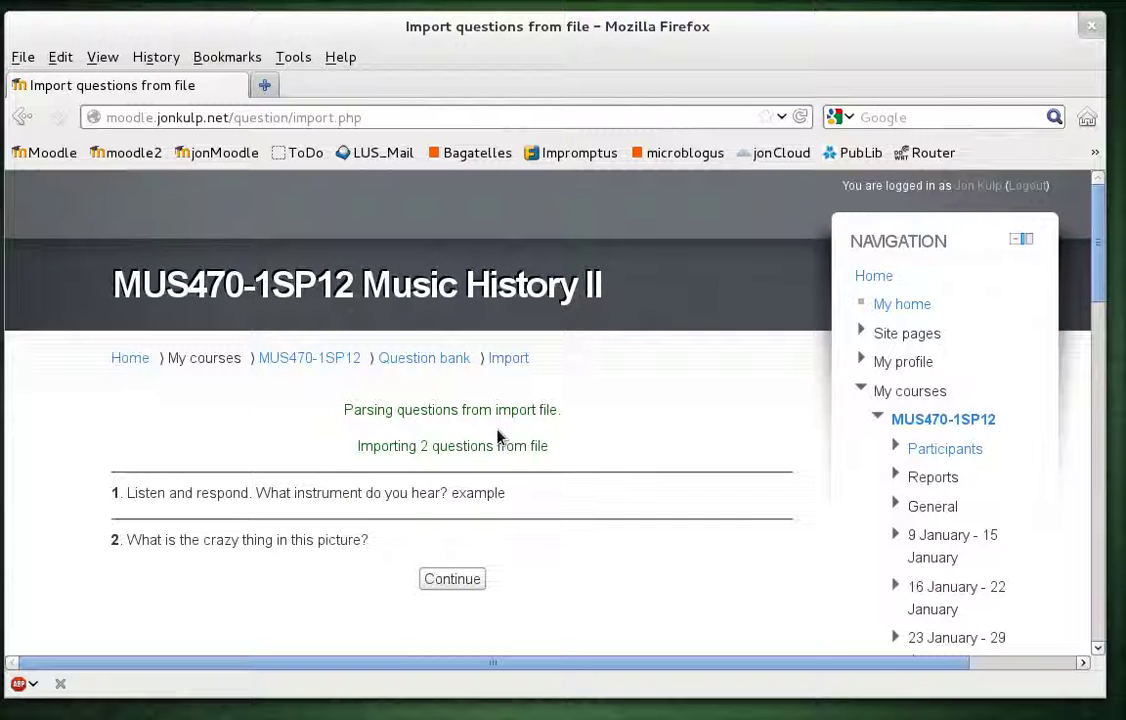
pyautogui.scroll(-4, 590, 455)
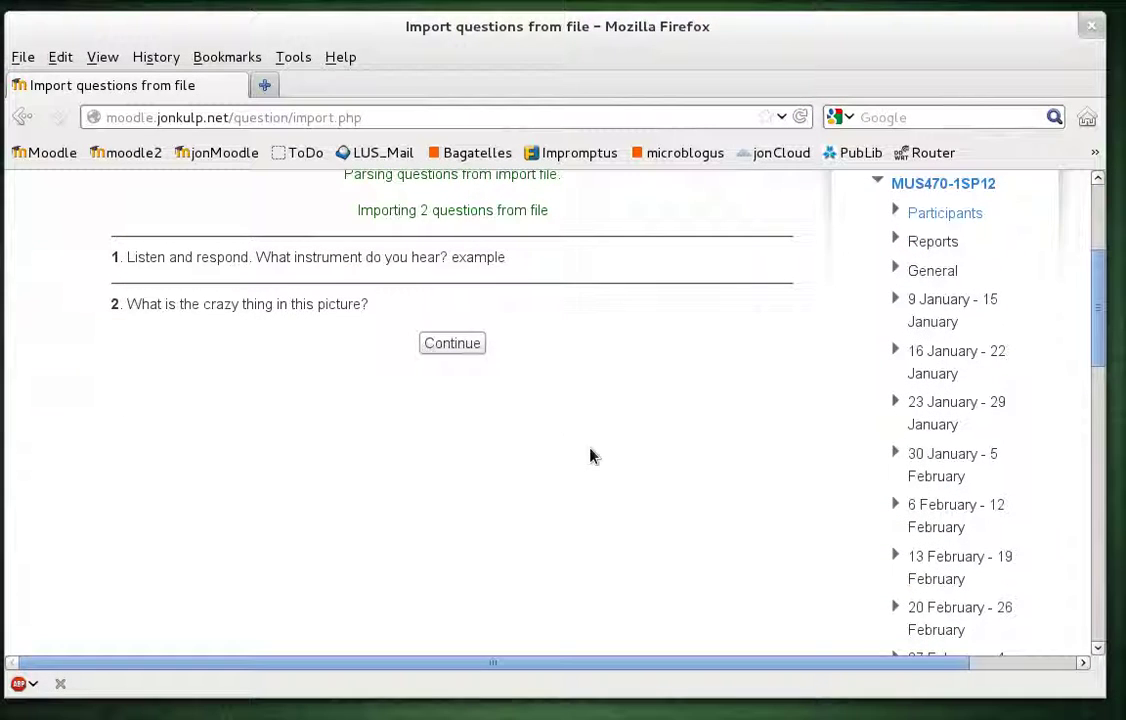
pyautogui.click(470, 345)
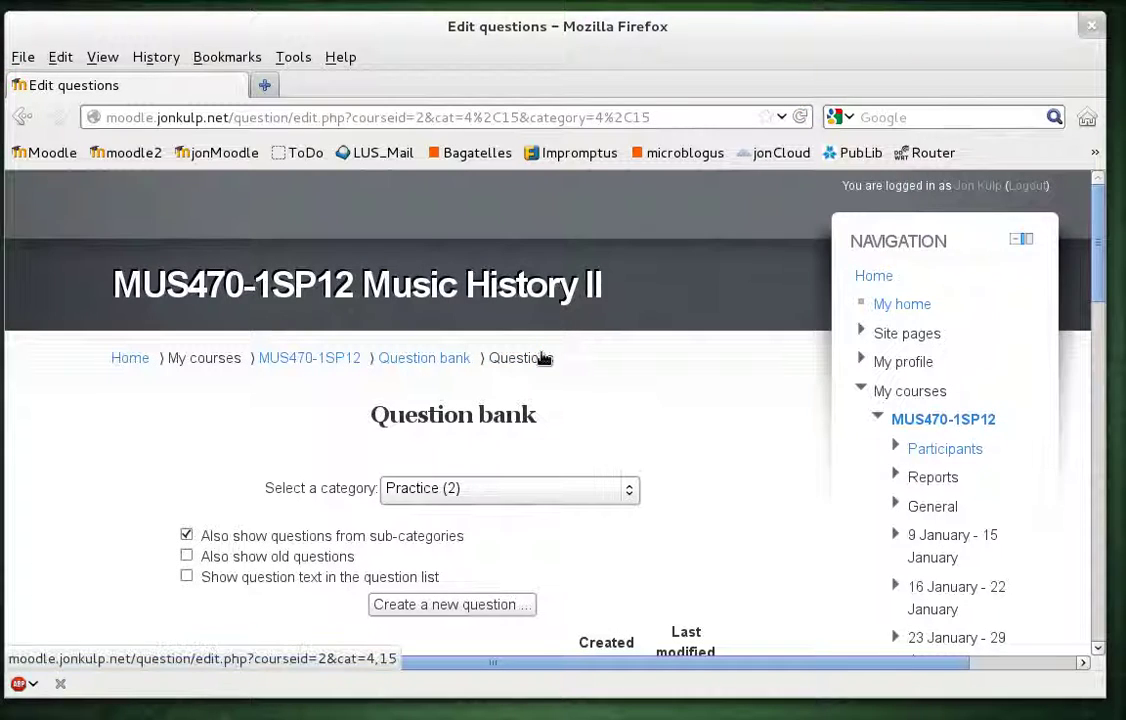
# Preview the P practice embedded audio question with its audio player, choose the answer piano, and close the preview
pyautogui.scroll(-5, 520, 350)
pyautogui.scroll(-1, 543, 353)
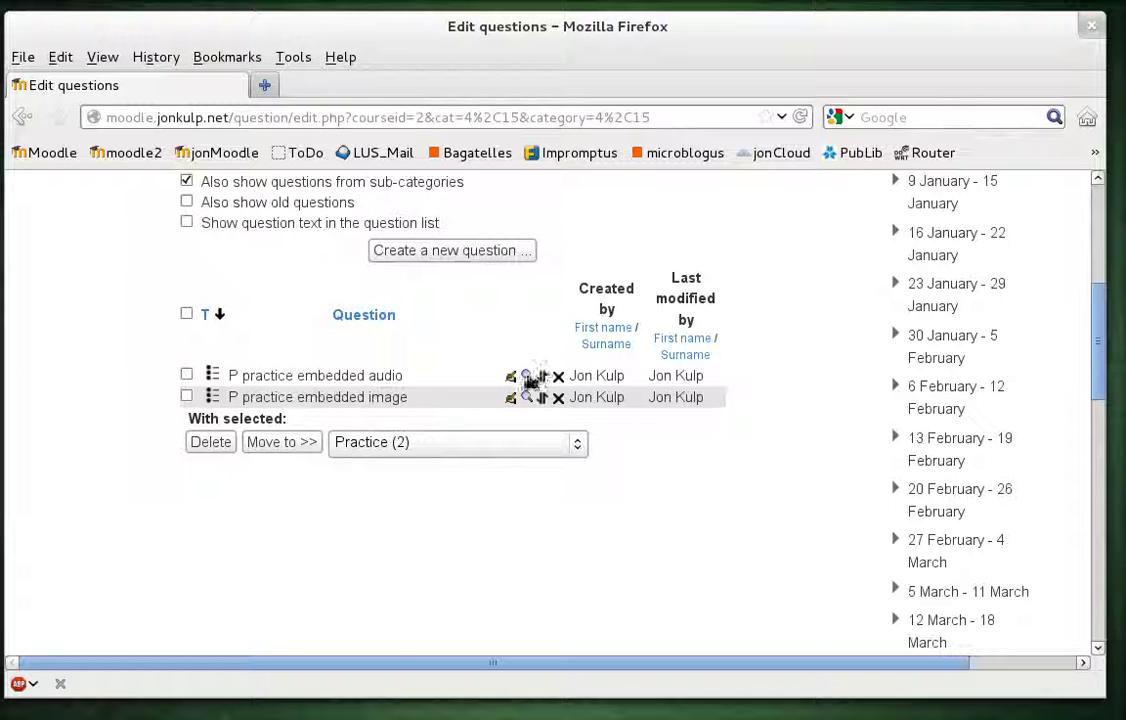
pyautogui.click(528, 383)
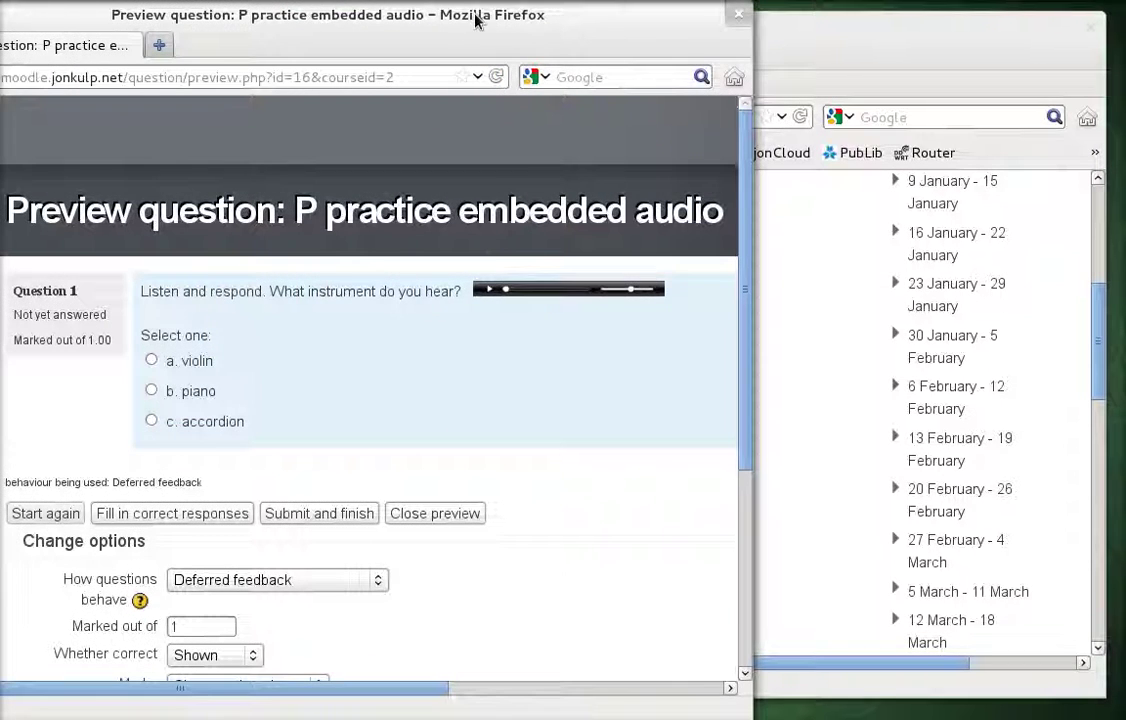
pyautogui.moveTo(477, 18); pyautogui.dragTo(610, 16)
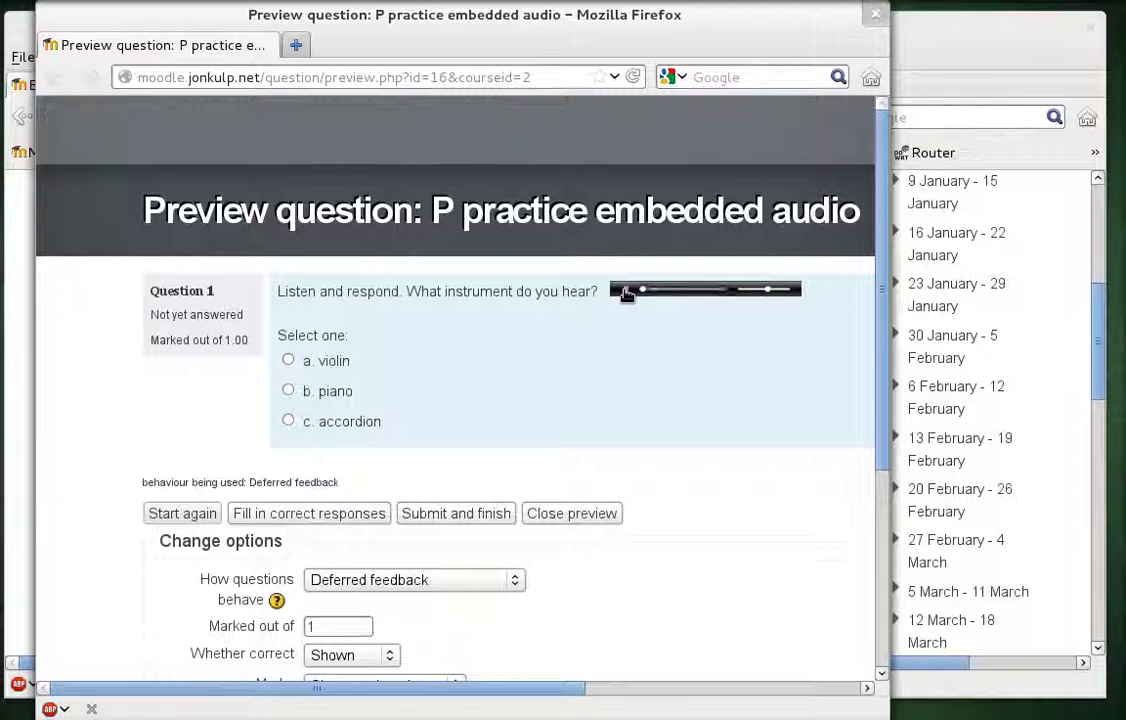
pyautogui.press('XF86AudioRaiseVolume')
pyautogui.click(288, 391)
pyautogui.hotkey('ctrl', 'w')
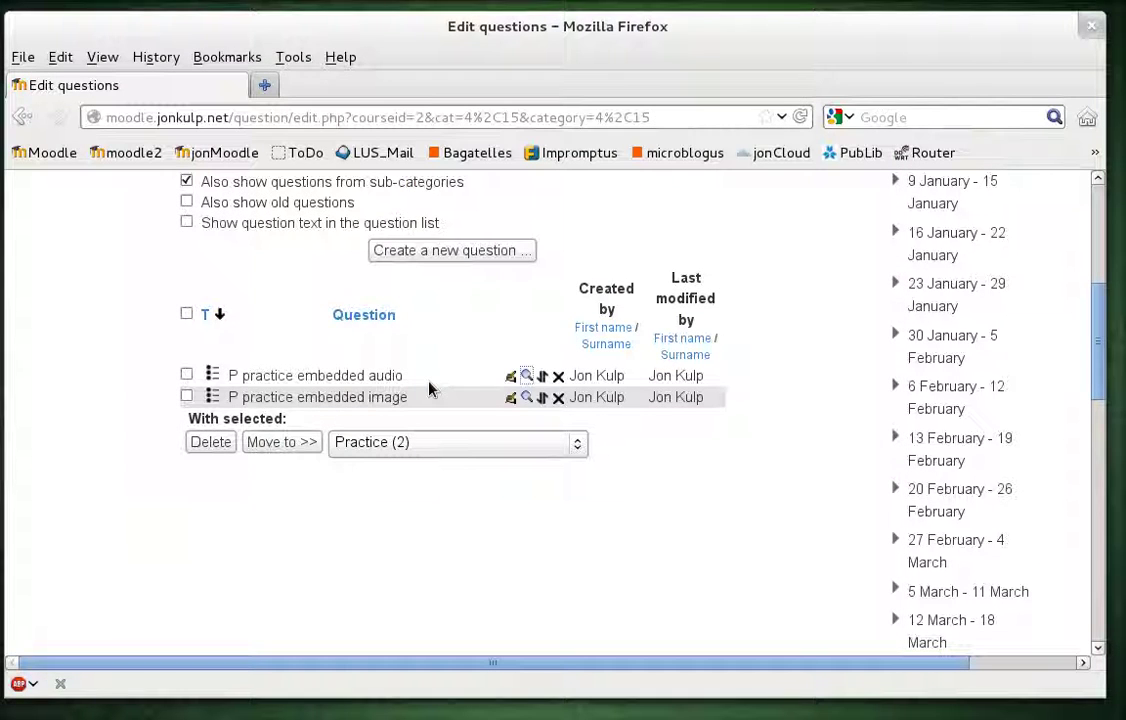
# Preview the P practice embedded image question, choose the answer recumbent bicycle, and close the preview
pyautogui.click(527, 398)
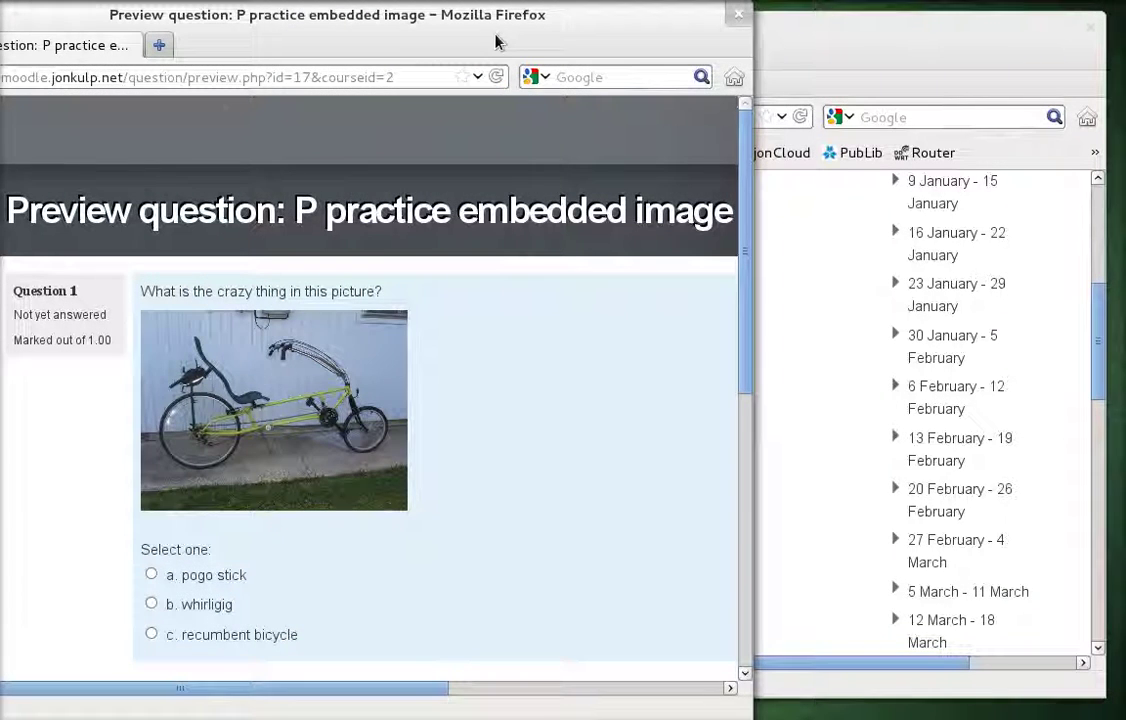
pyautogui.moveTo(495, 13); pyautogui.dragTo(600, 17)
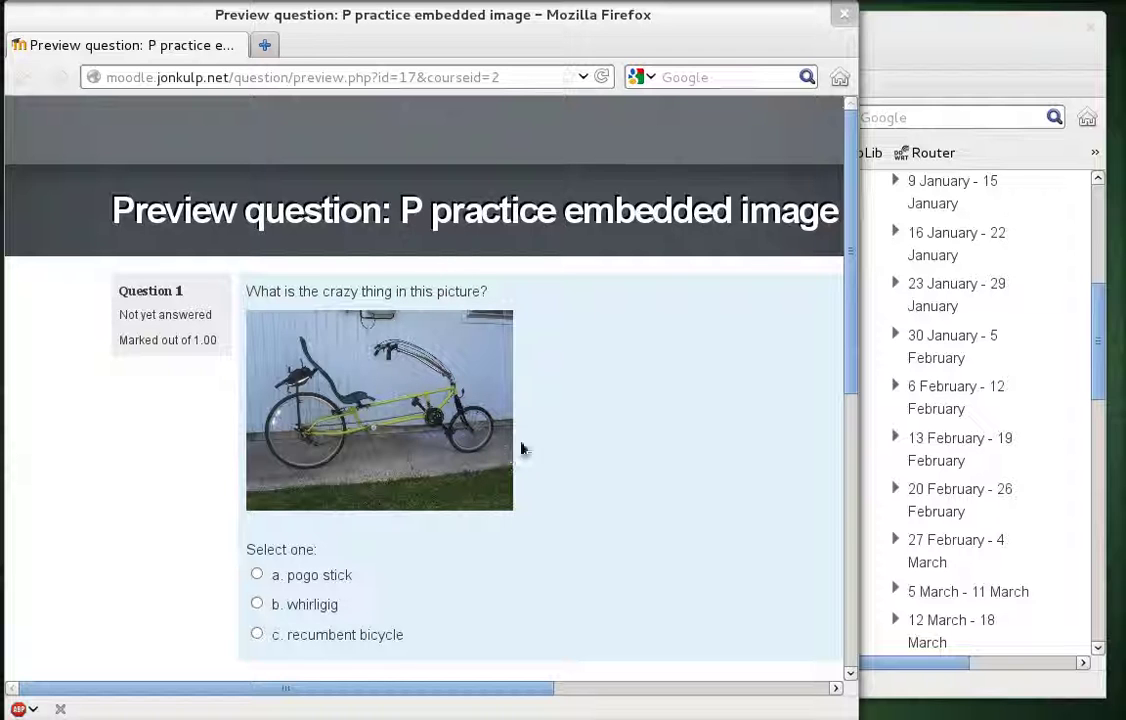
pyautogui.scroll(-3, 521, 449)
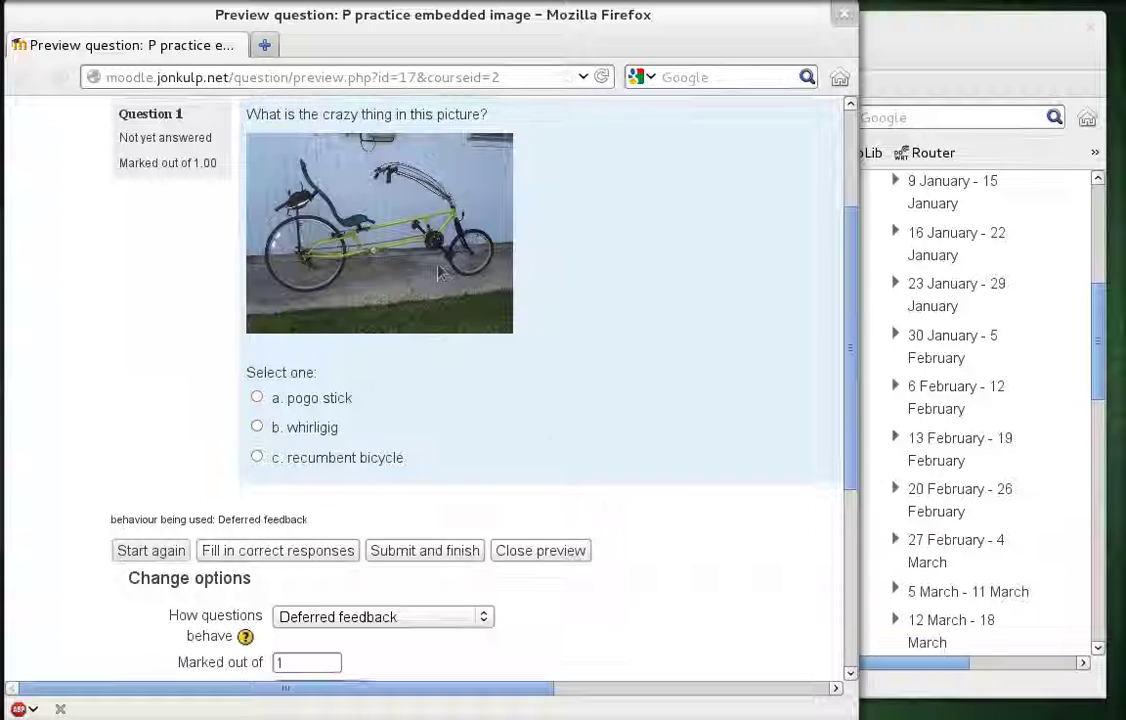
pyautogui.click(257, 457)
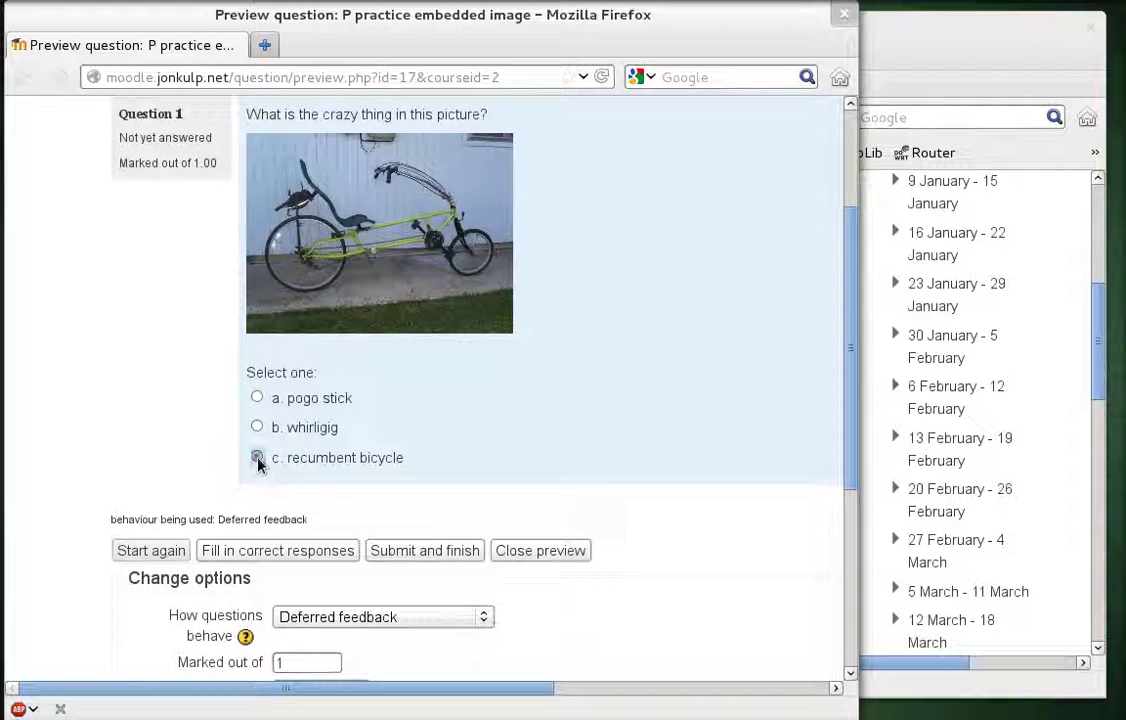
pyautogui.scroll(3, 583, 455)
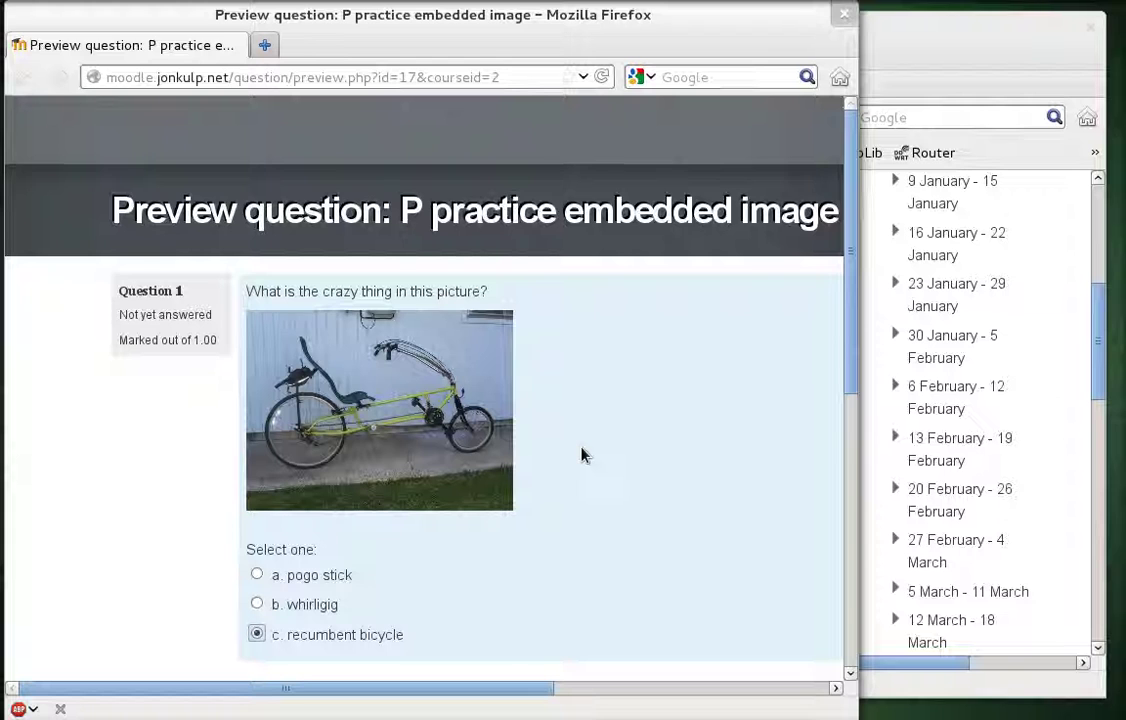
pyautogui.hotkey('ctrl', 'w')
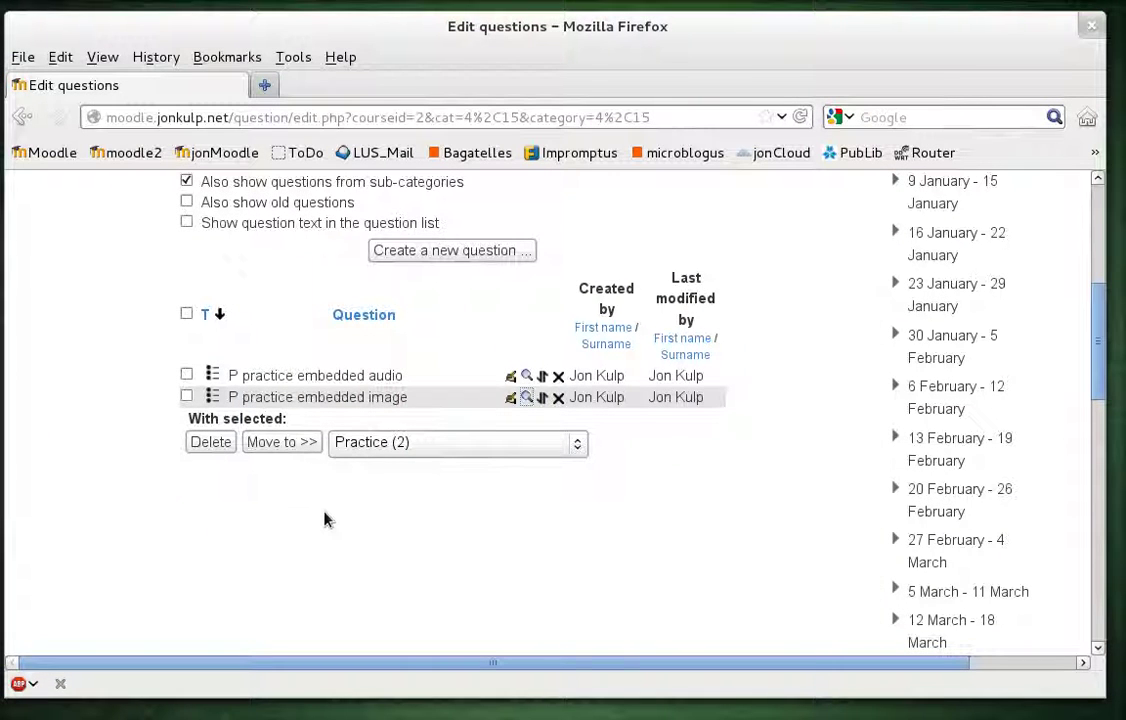
pyautogui.scroll(5, 324, 519)
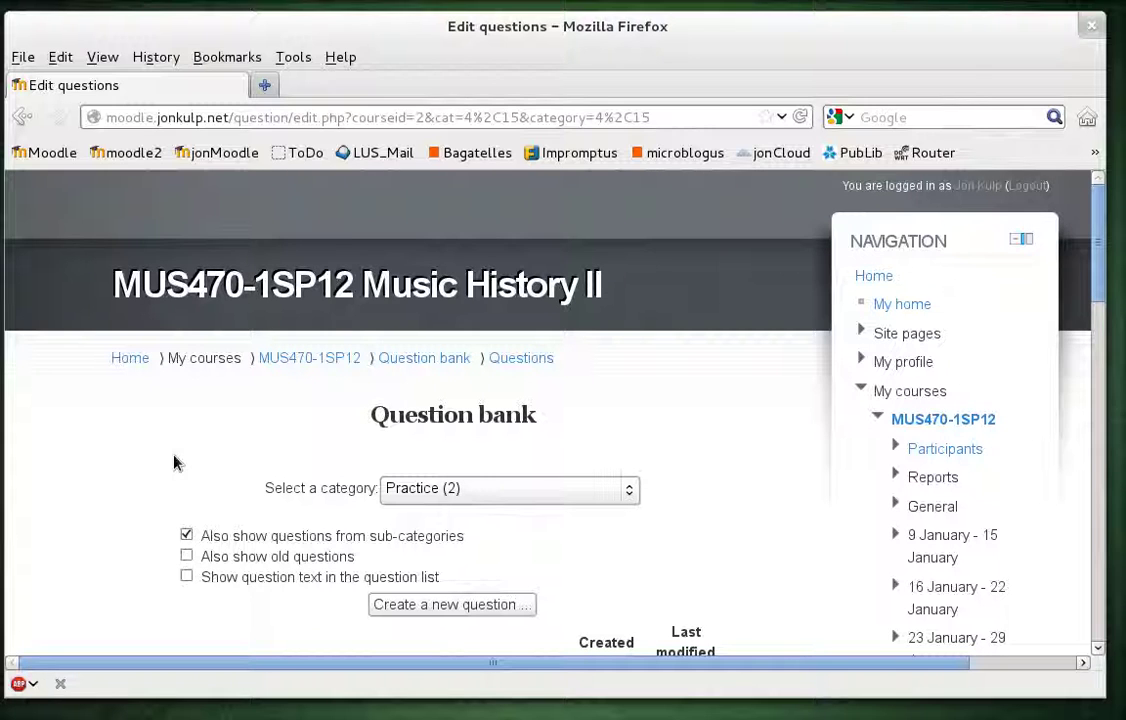
pyautogui.scroll(-3, 173, 461)
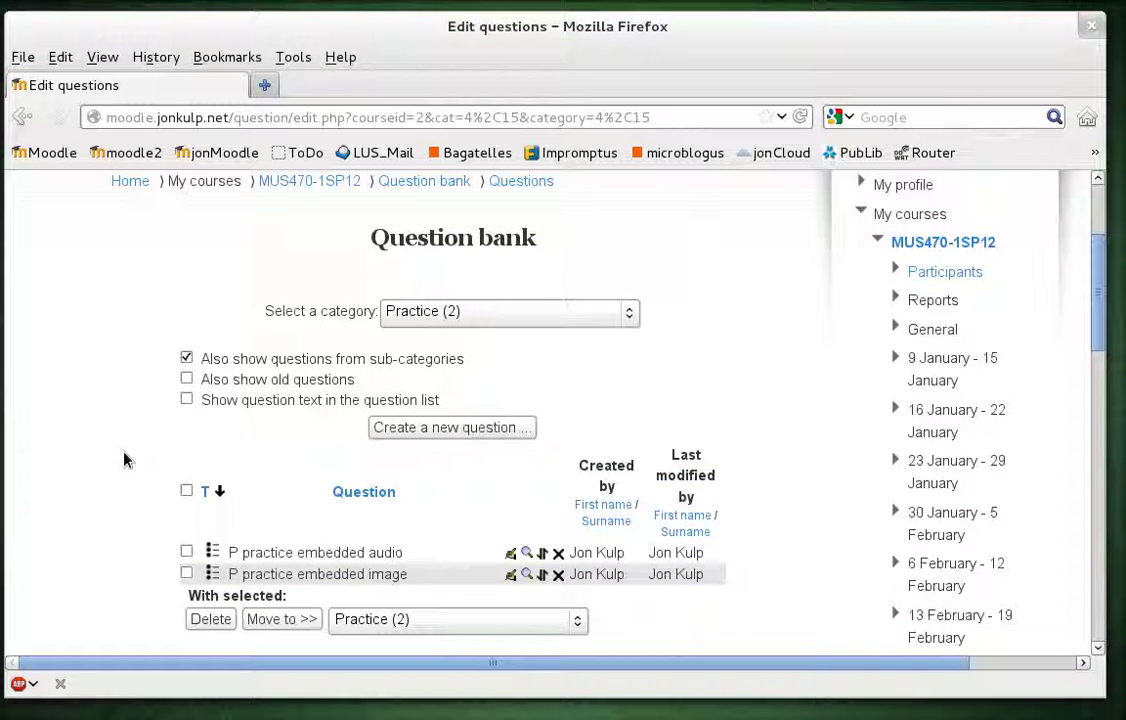